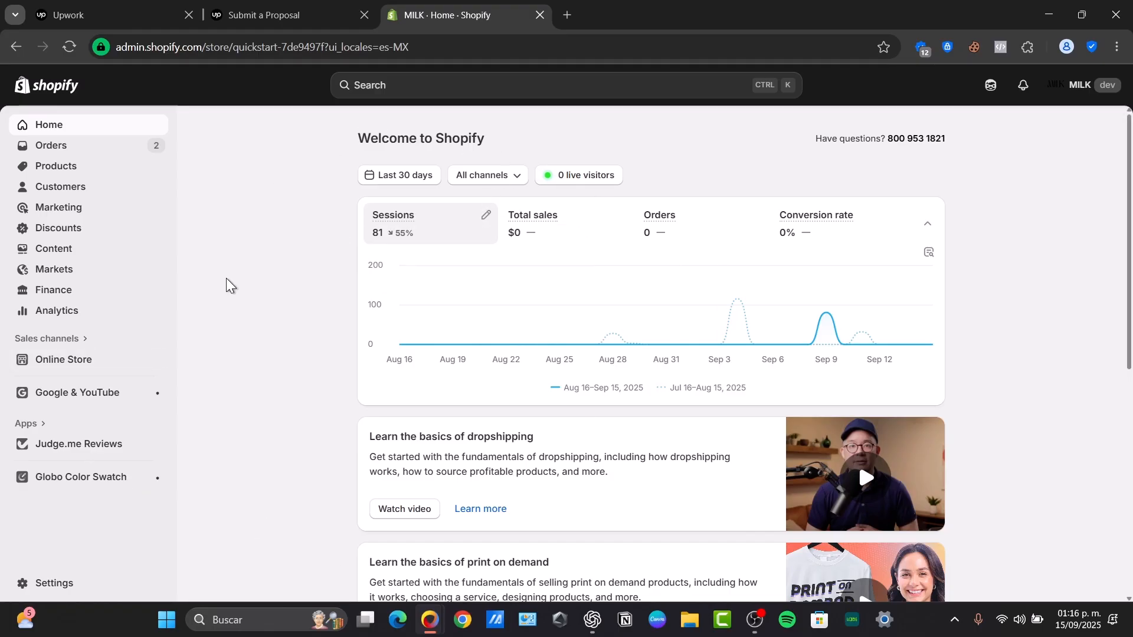
Open the installed Search & Discovery app from the store's app list.
left_click(33, 424)
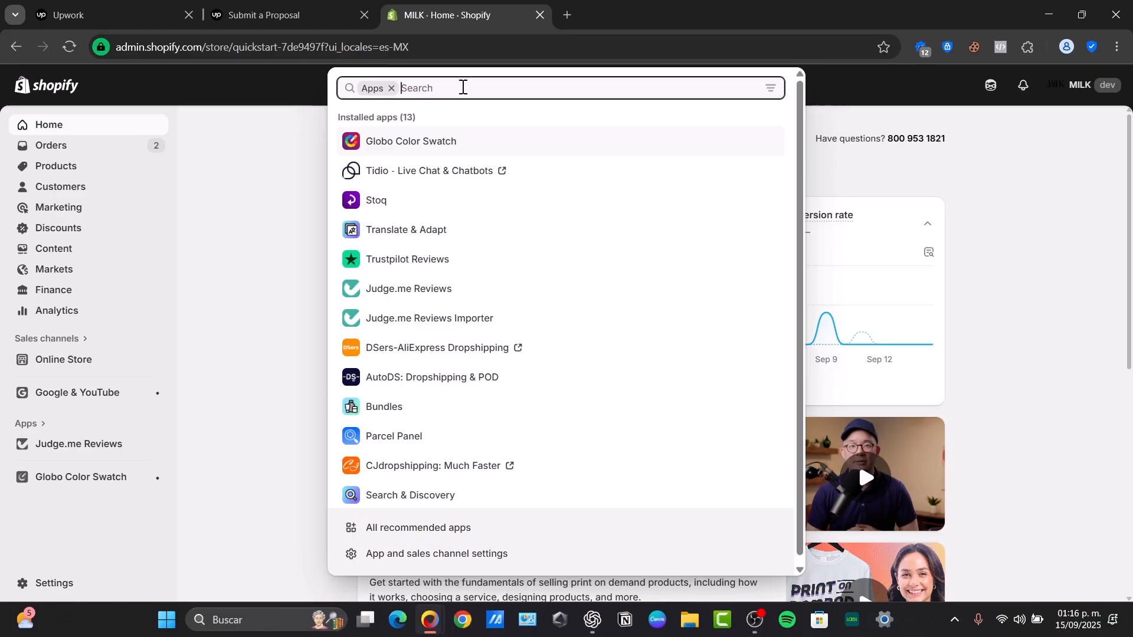
left_click(440, 499)
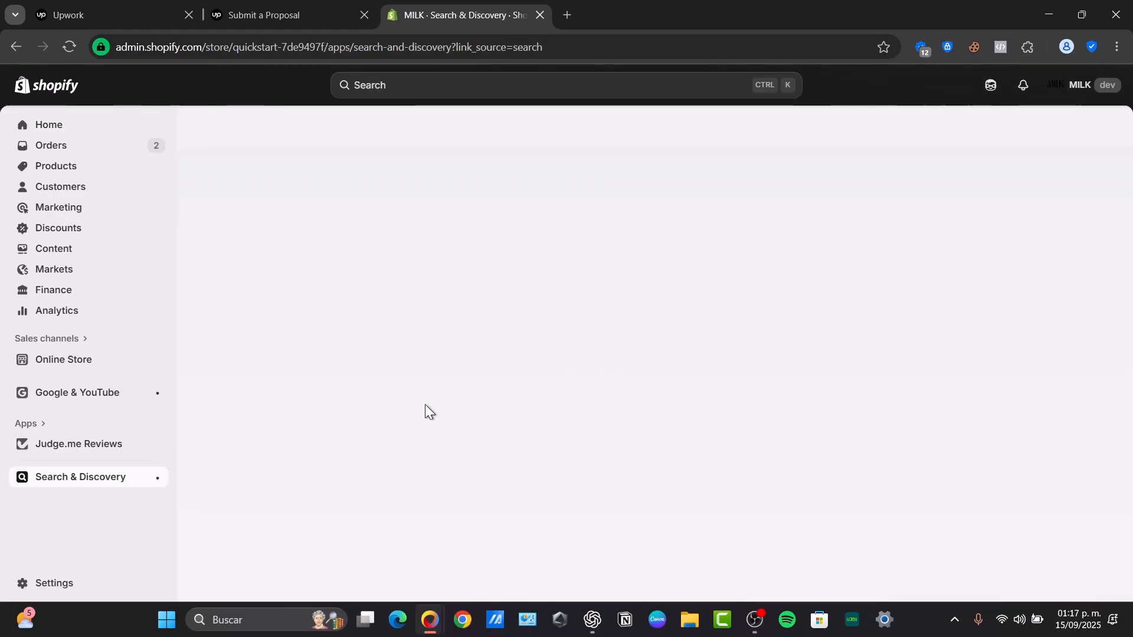
Search the Shopify App Store for "search" and open the Shopify Search & Discovery listing.
left_click(35, 430)
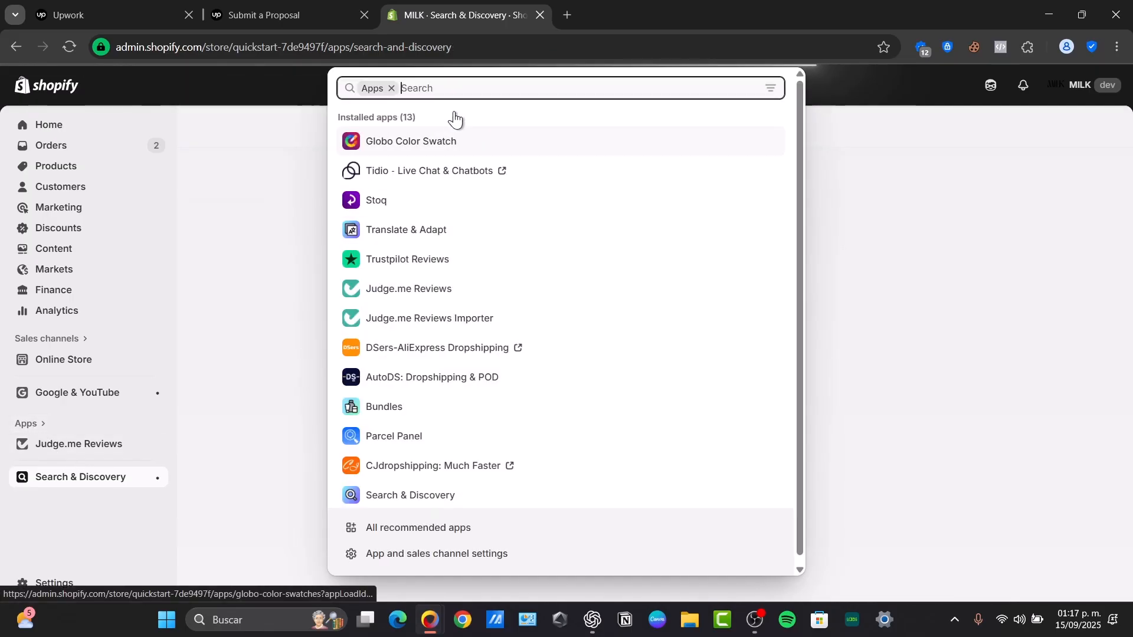
type("search")
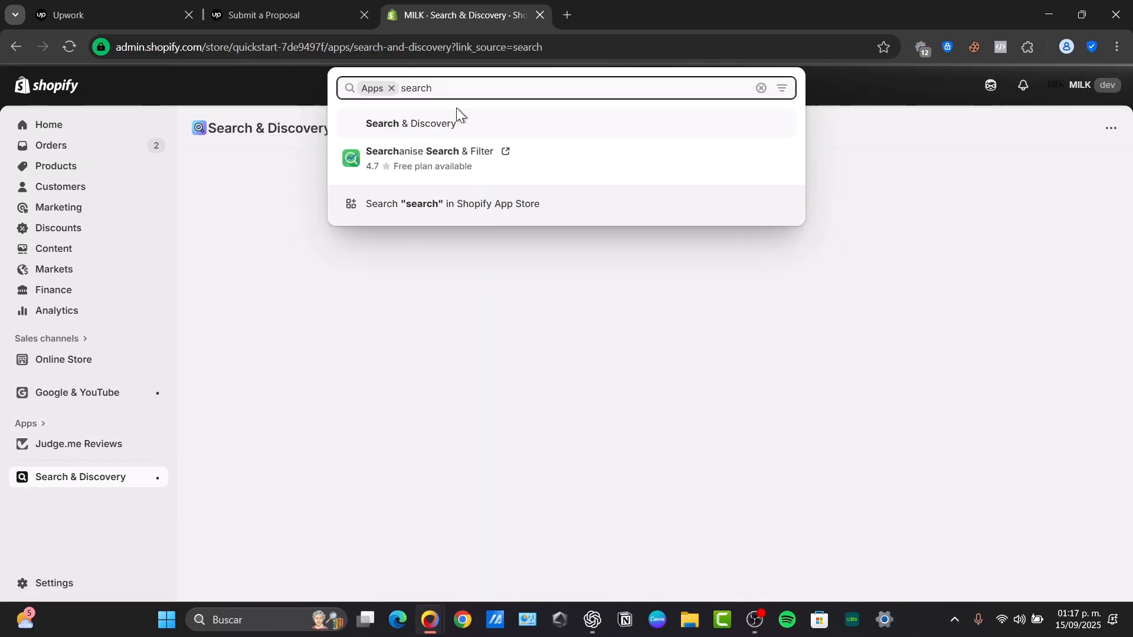
left_click(519, 207)
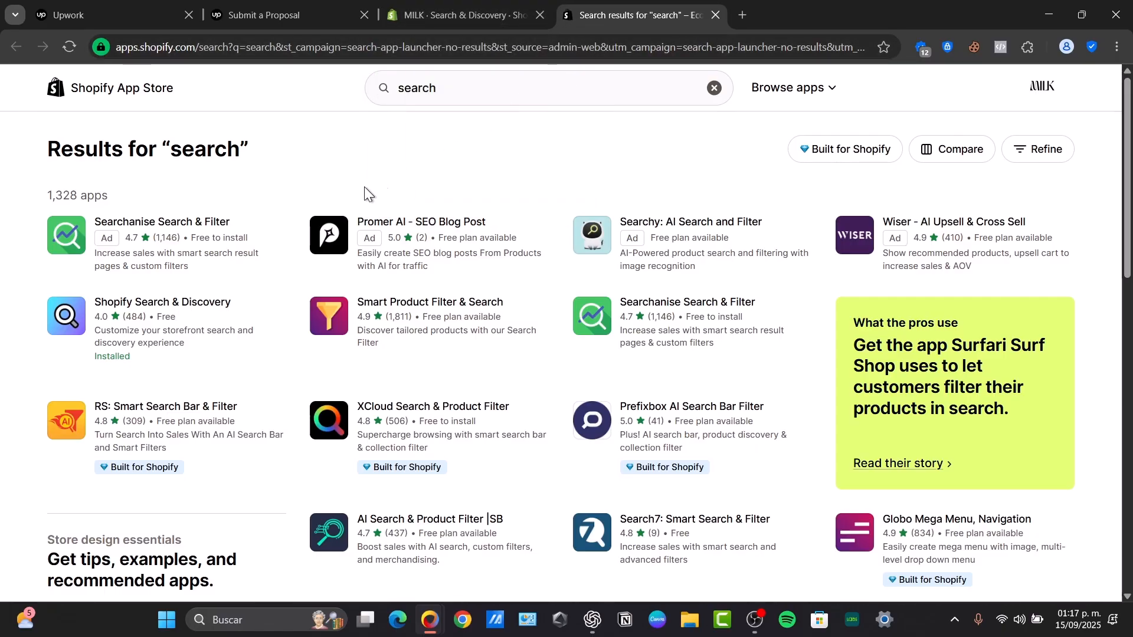
left_click(170, 302)
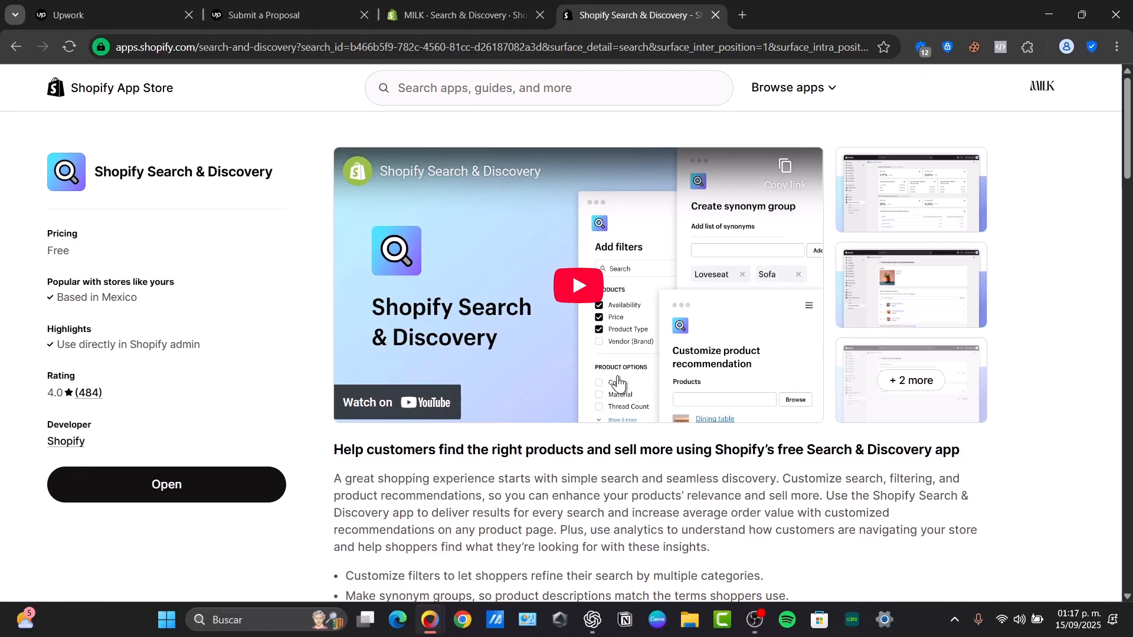
Close the App Store listing and examine the search and recommendation performance overview in Search & Discovery.
left_click(146, 500)
left_click(473, 4)
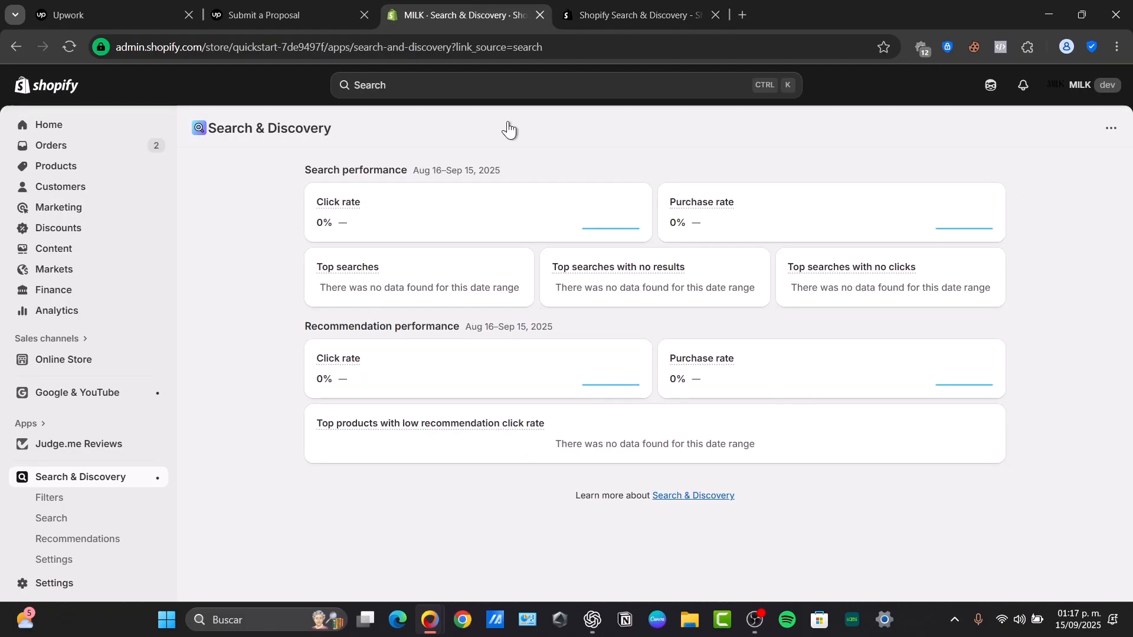
left_click(714, 15)
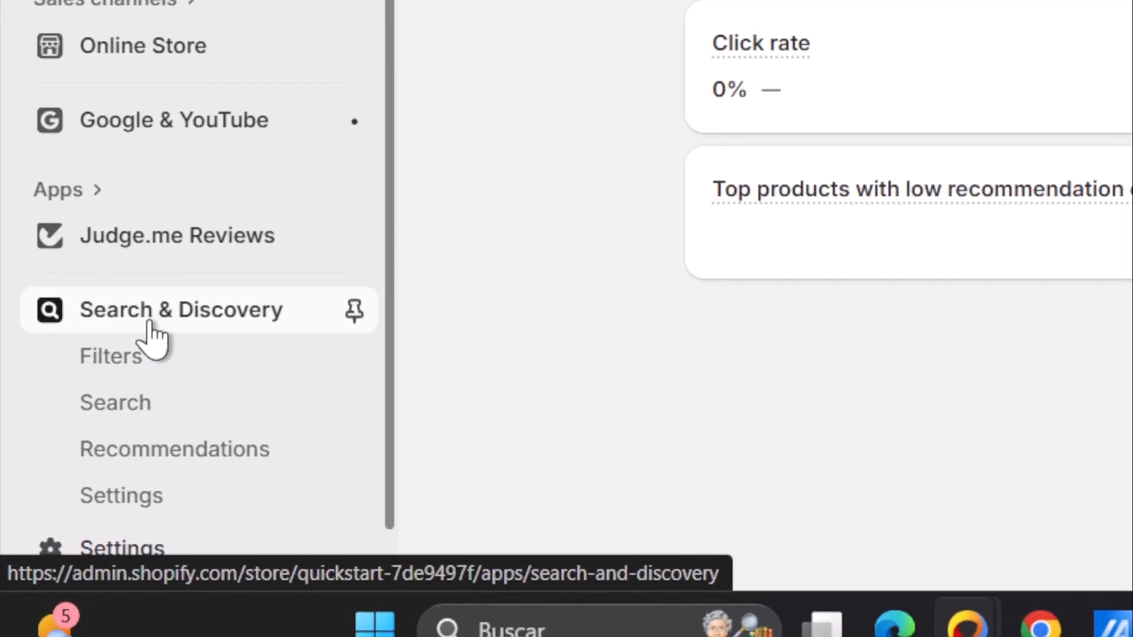
scroll(82, 494, "down", 1)
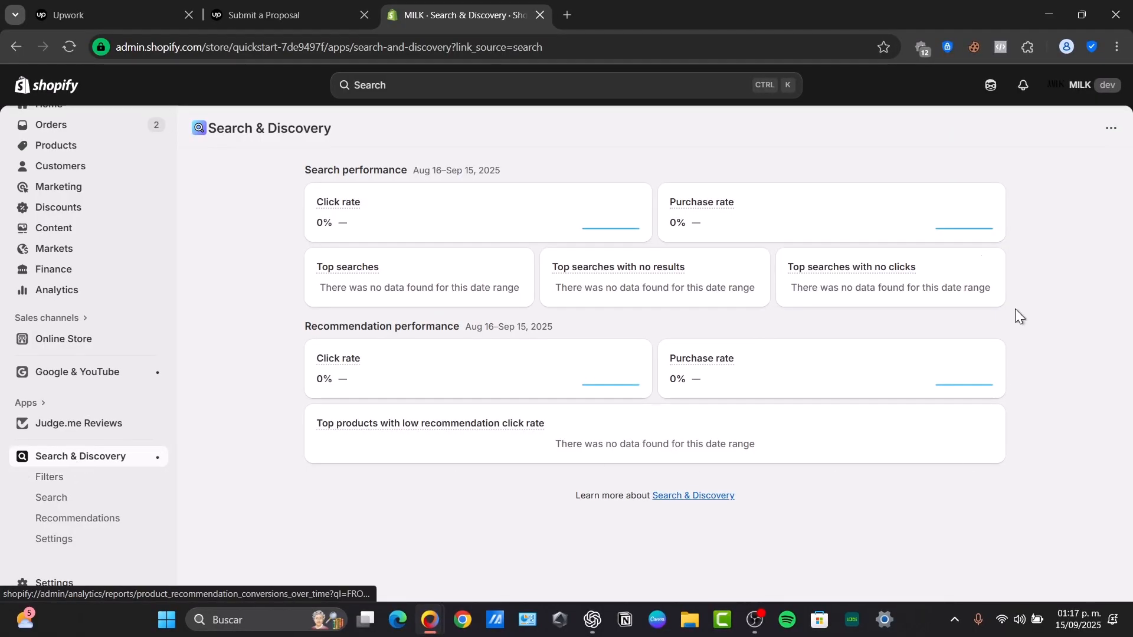
left_click_drag(341, 171, 416, 177)
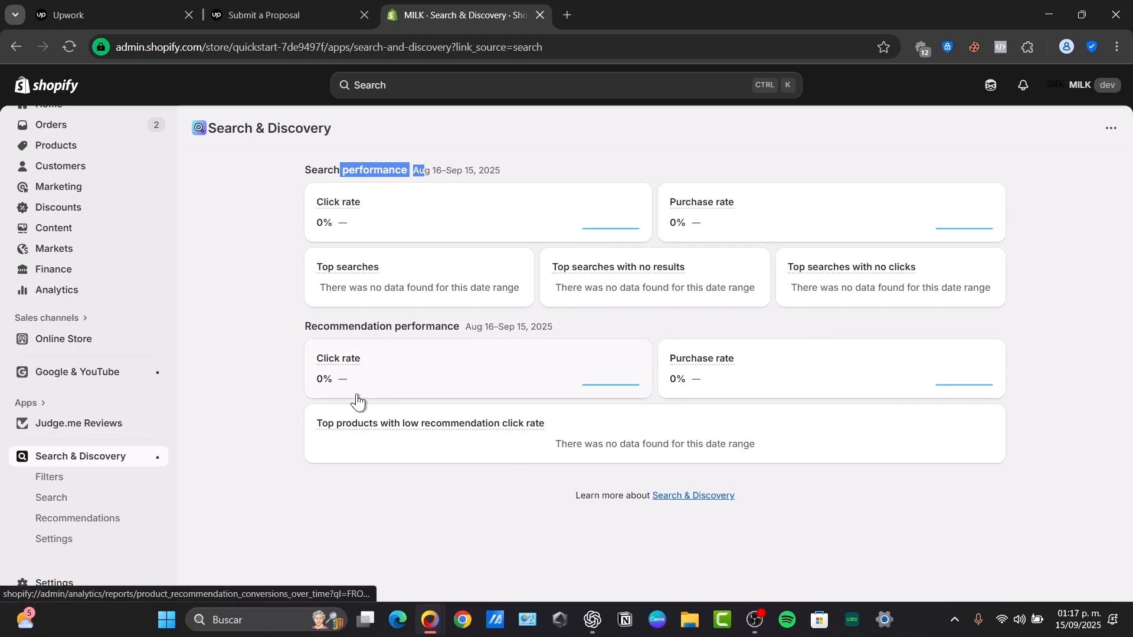
Set up a new storefront filter in Search & Discovery with the Size product option as its source.
left_click(69, 479)
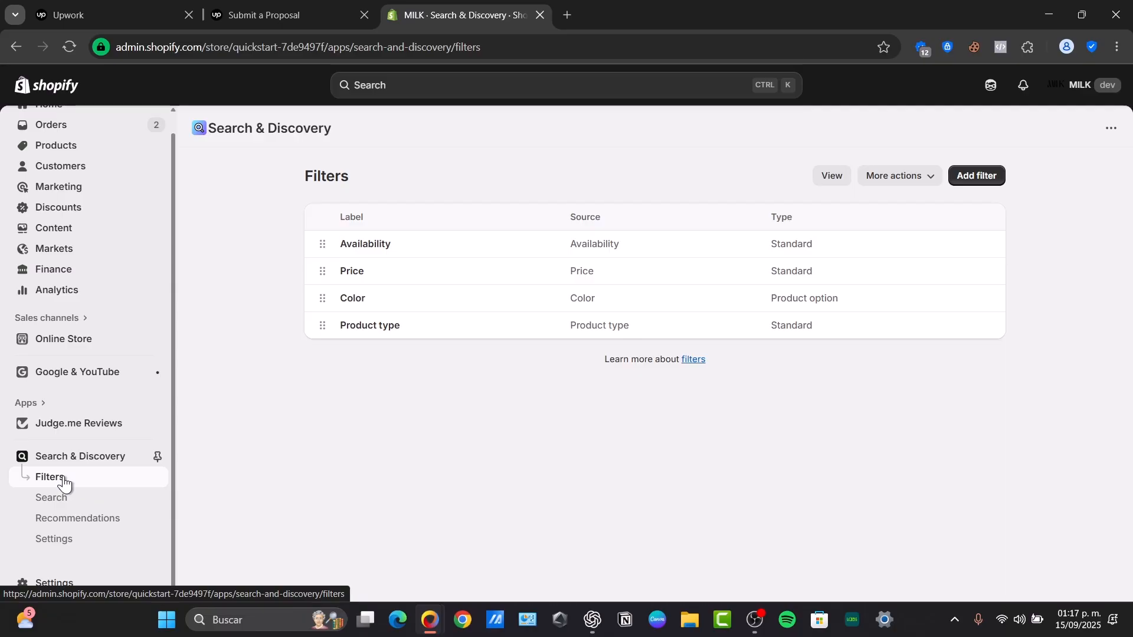
left_click(973, 180)
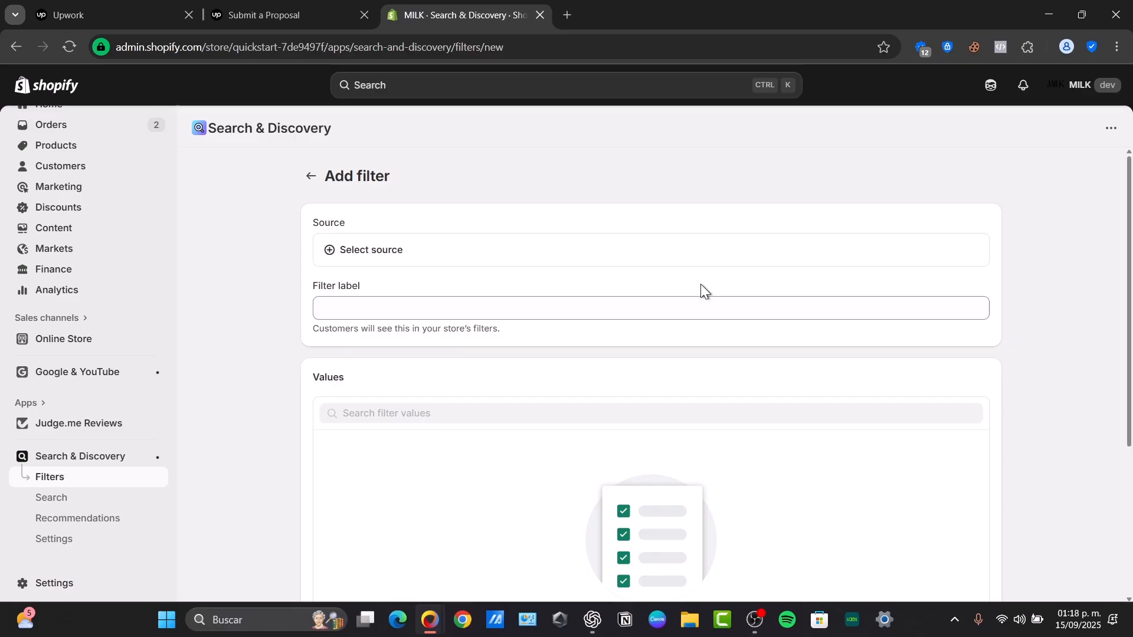
left_click(392, 253)
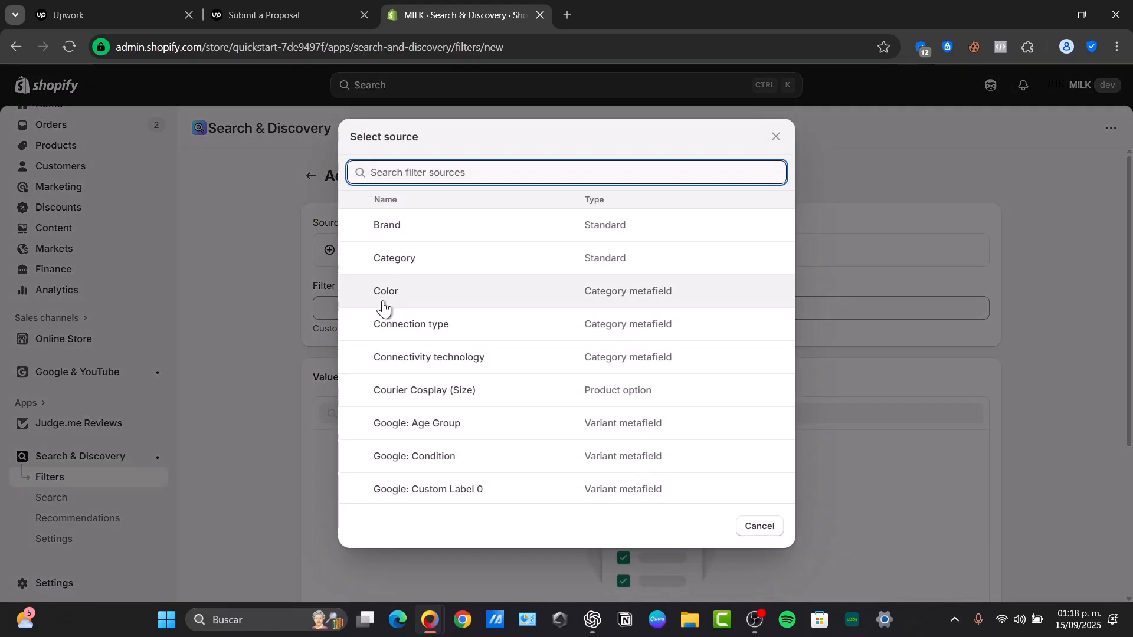
scroll(476, 317, "down", 10)
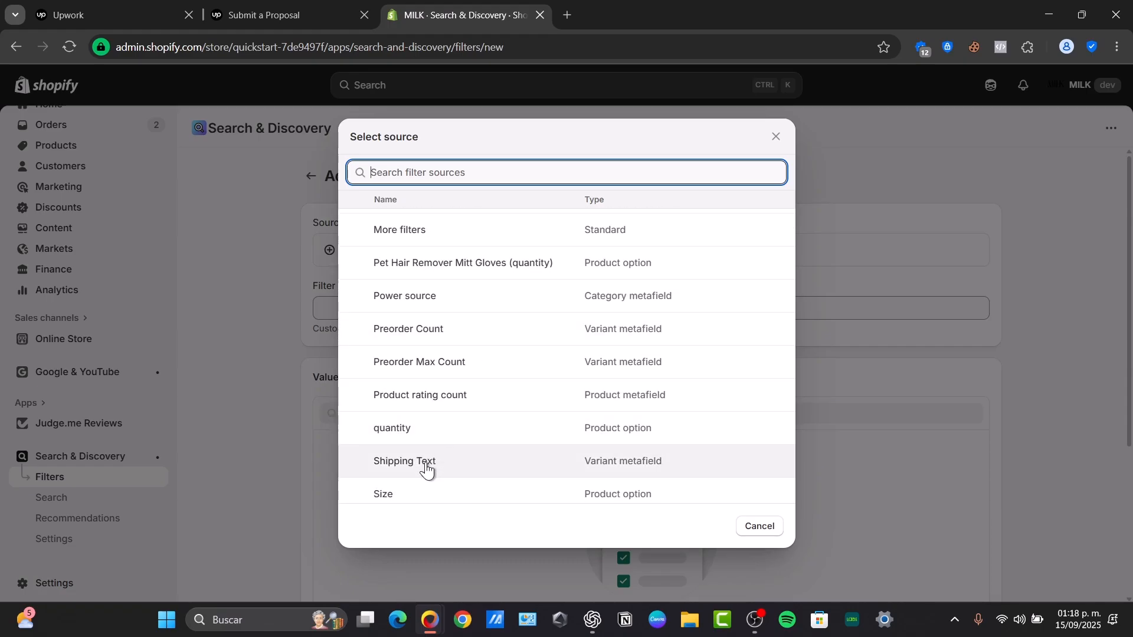
left_click(412, 490)
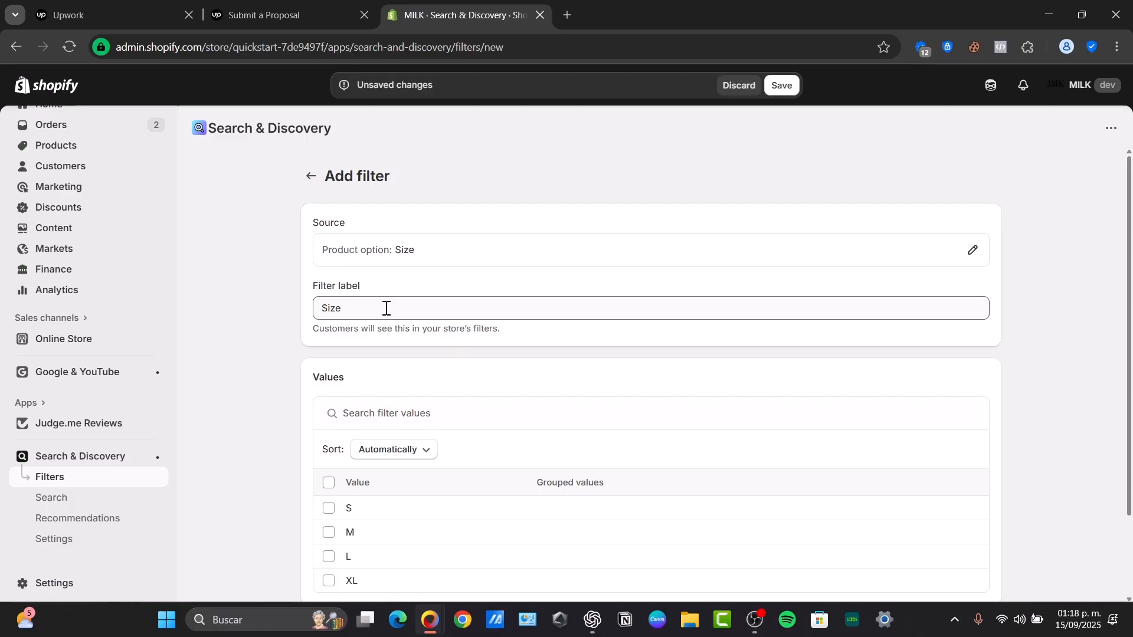
scroll(383, 304, "down", 3)
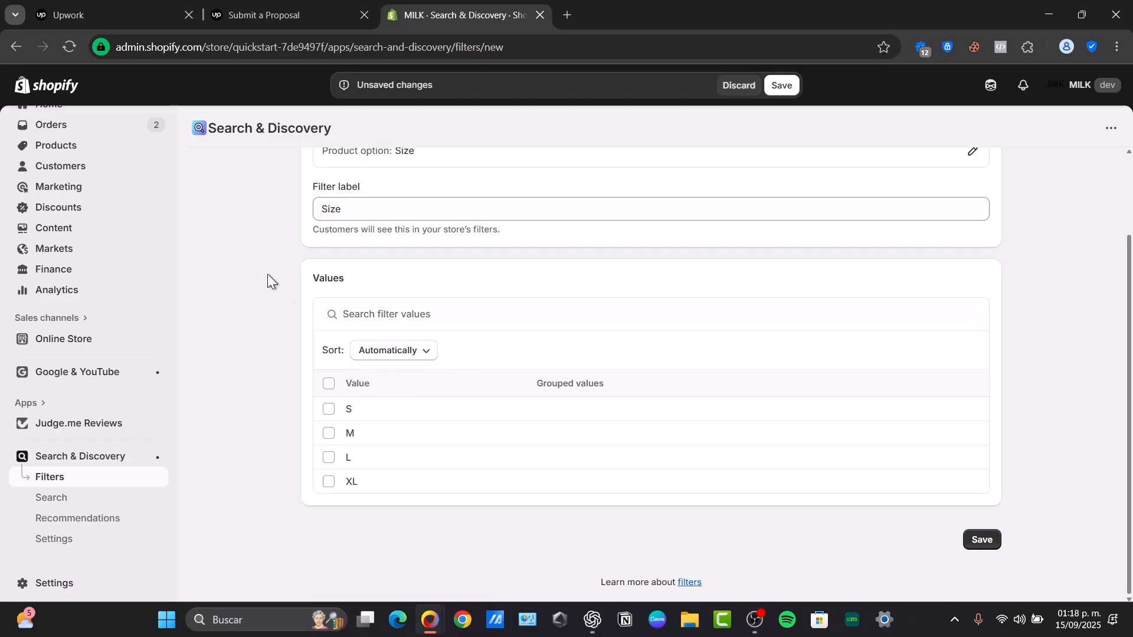
Open the Dog Cooling Bandana Collar Scarf product and examine its color and size variants.
left_click(61, 150)
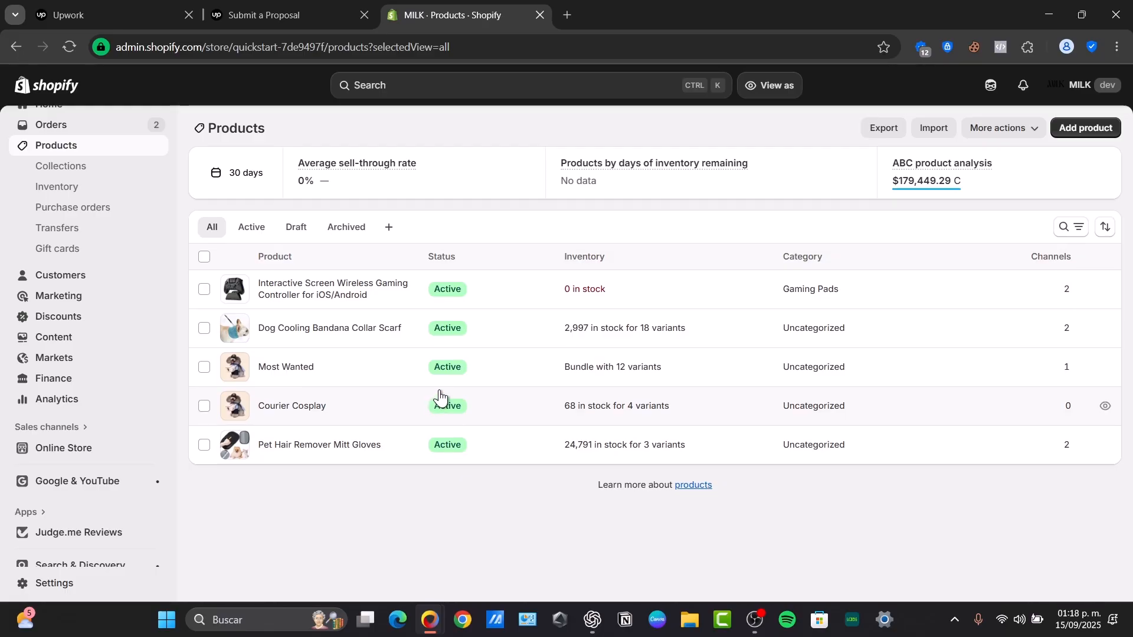
left_click(375, 330)
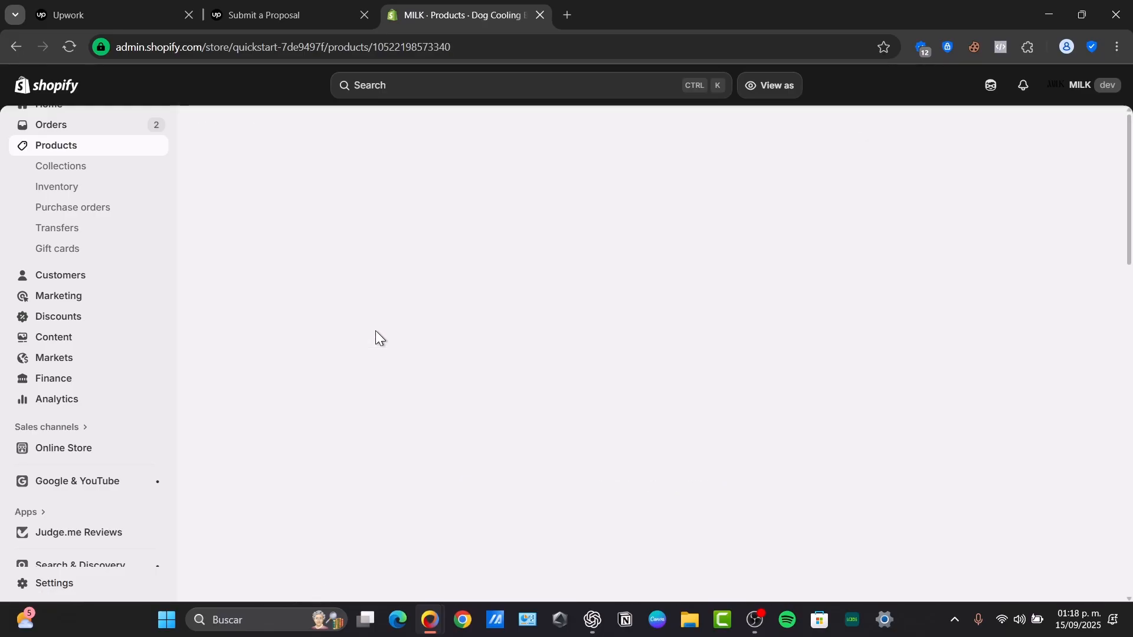
scroll(557, 400, "down", 10)
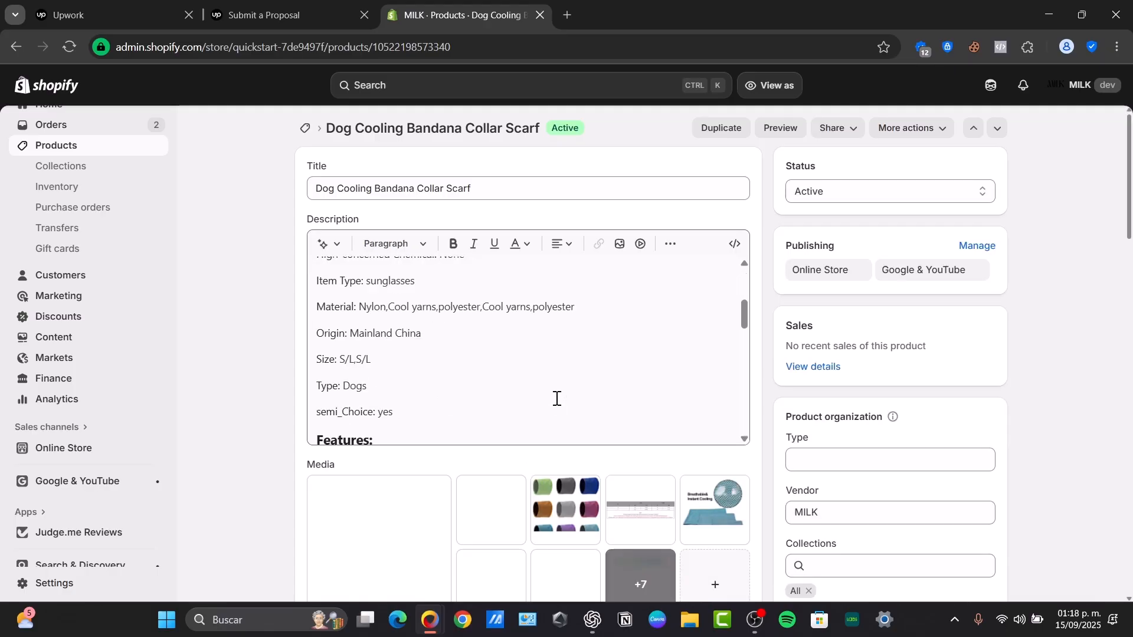
scroll(489, 458, "down", 3)
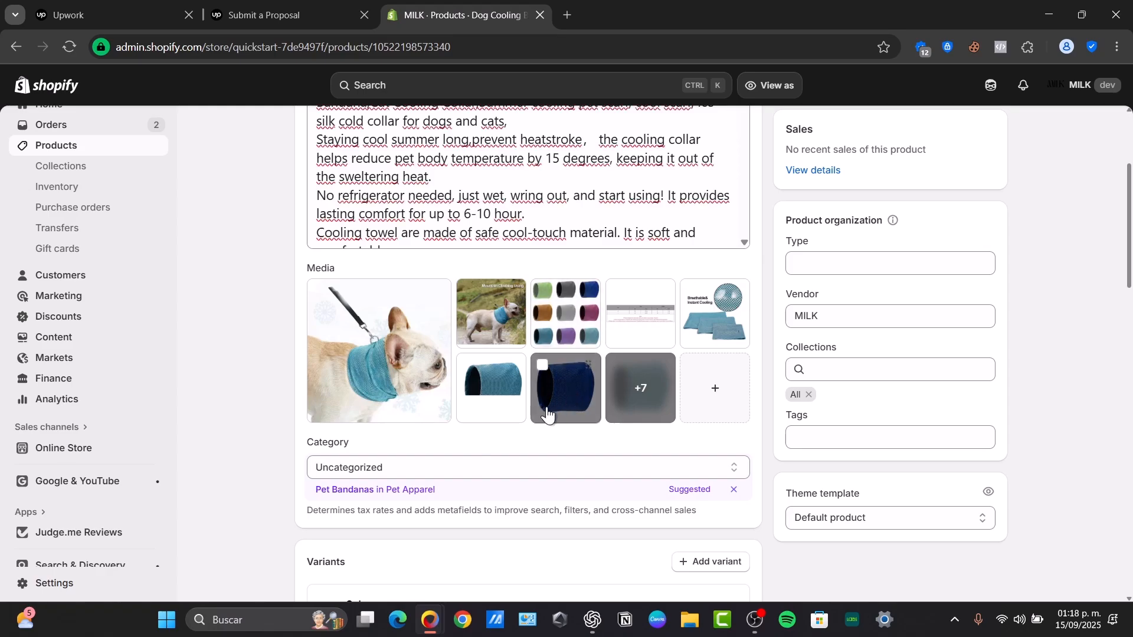
scroll(669, 387, "down", 3)
scroll(481, 383, "down", 3)
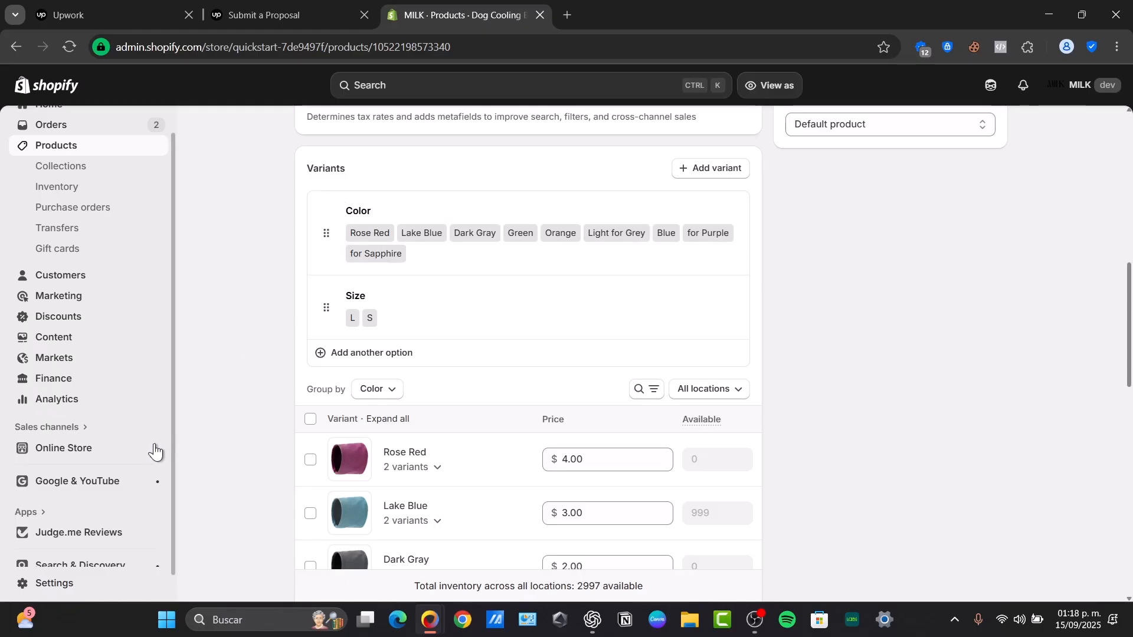
scroll(125, 480, "down", 1)
Open the existing Color filter in Search & Discovery and examine its source, label and list of values.
left_click(89, 544)
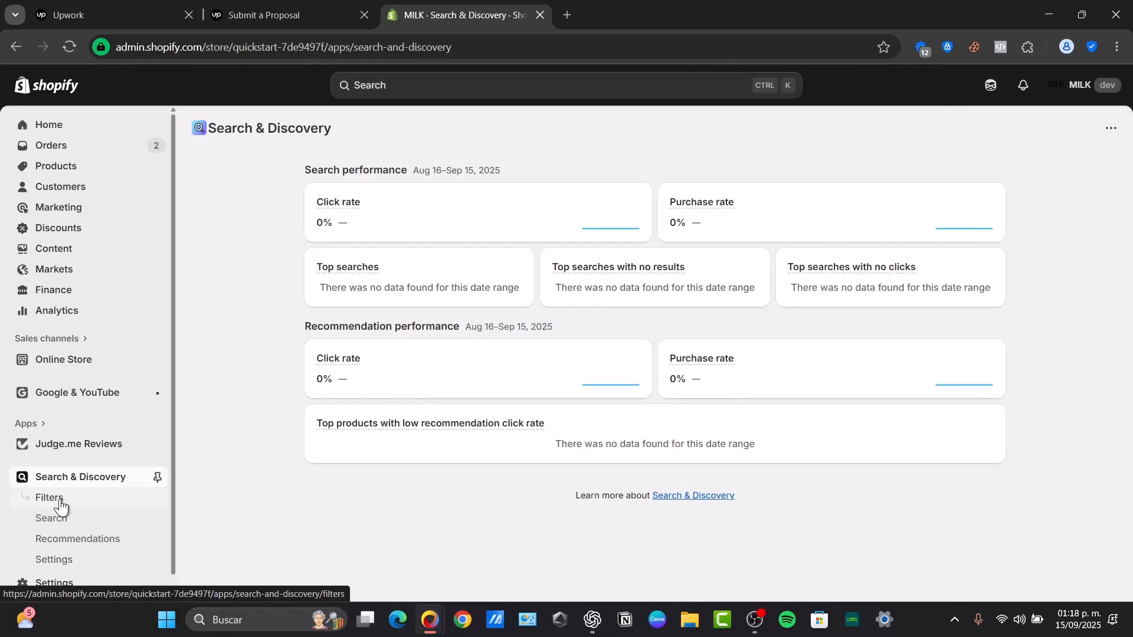
left_click(62, 499)
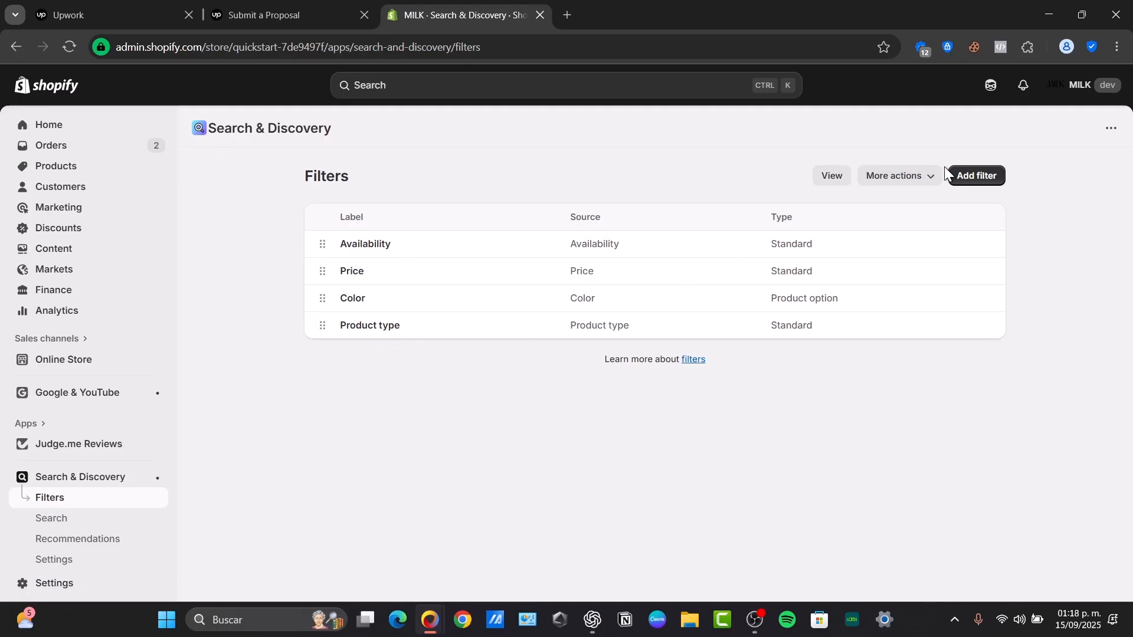
left_click(963, 175)
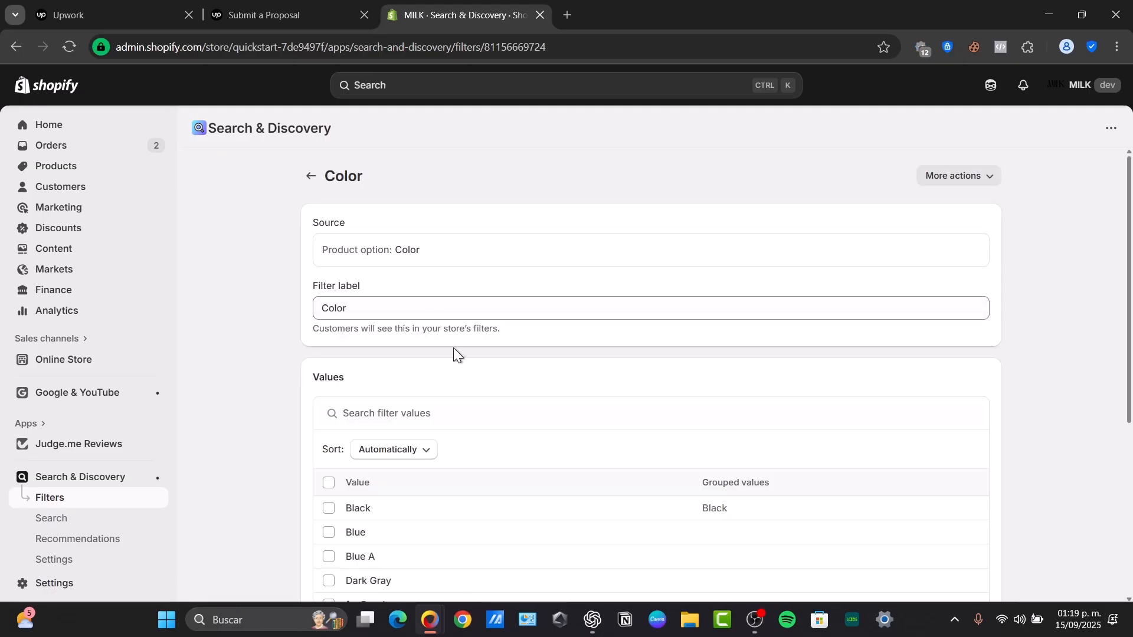
scroll(455, 354, "down", 3)
scroll(392, 386, "down", 2)
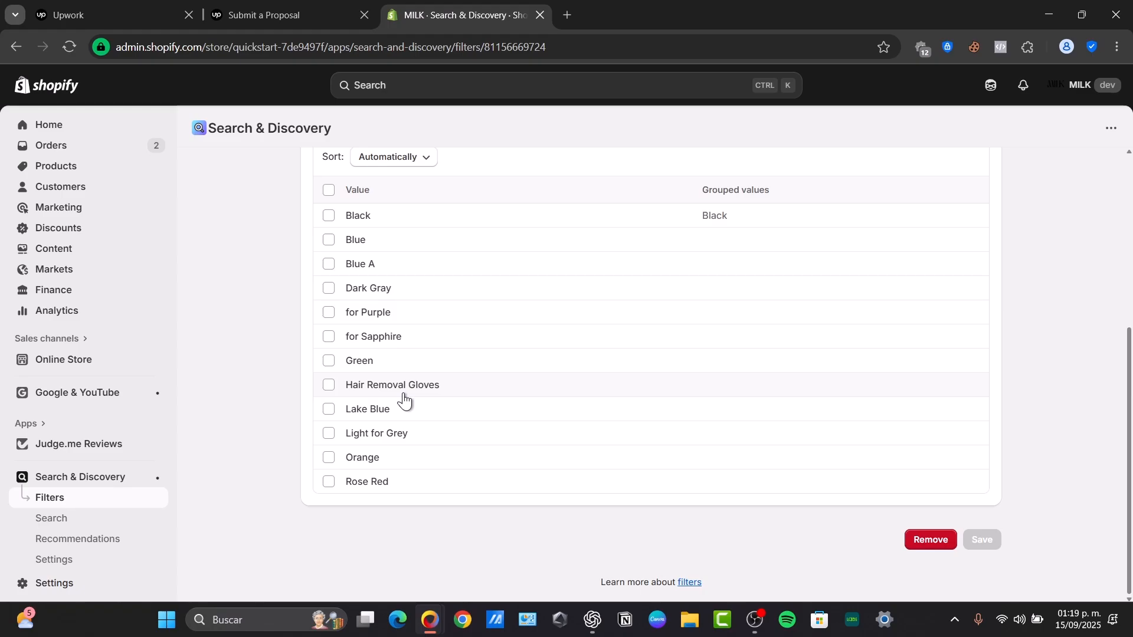
scroll(500, 425, "up", 4)
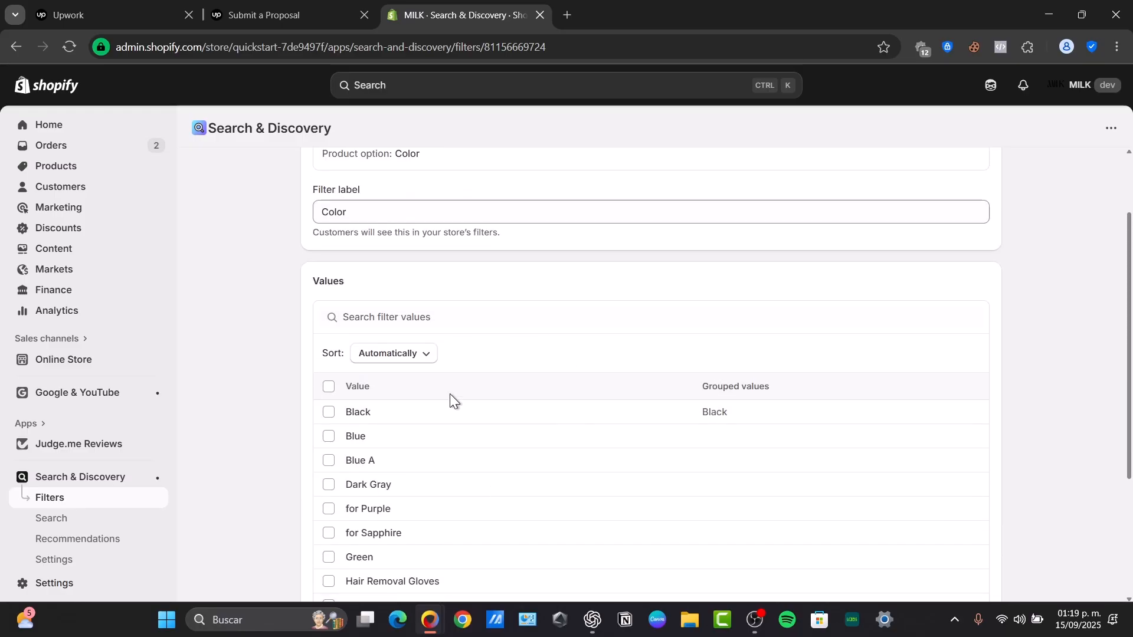
scroll(649, 466, "down", 4)
scroll(980, 552, "up", 6)
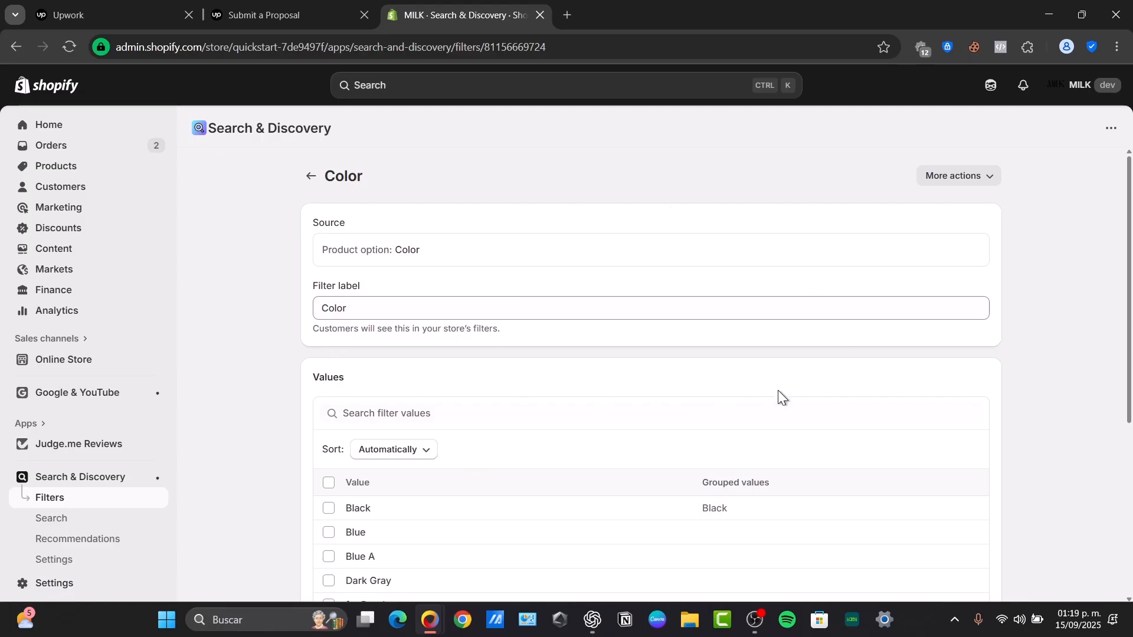
scroll(775, 401, "down", 3)
left_click(403, 313)
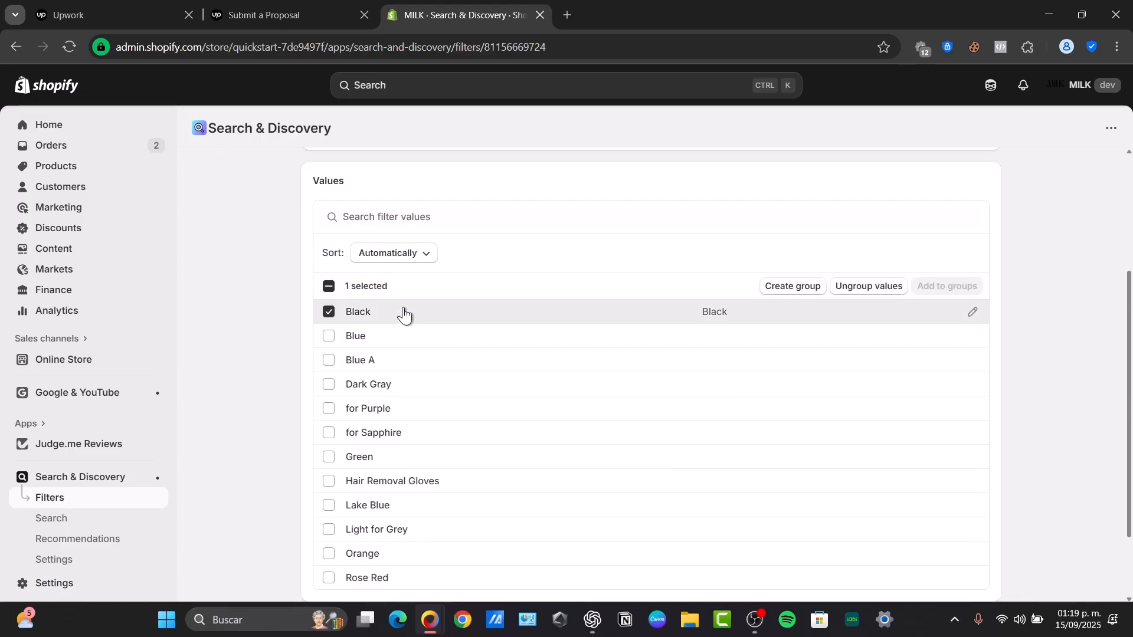
left_click(404, 313)
Review the app's search options and product recommendations, and open the form for adding custom recommendations.
left_click(57, 518)
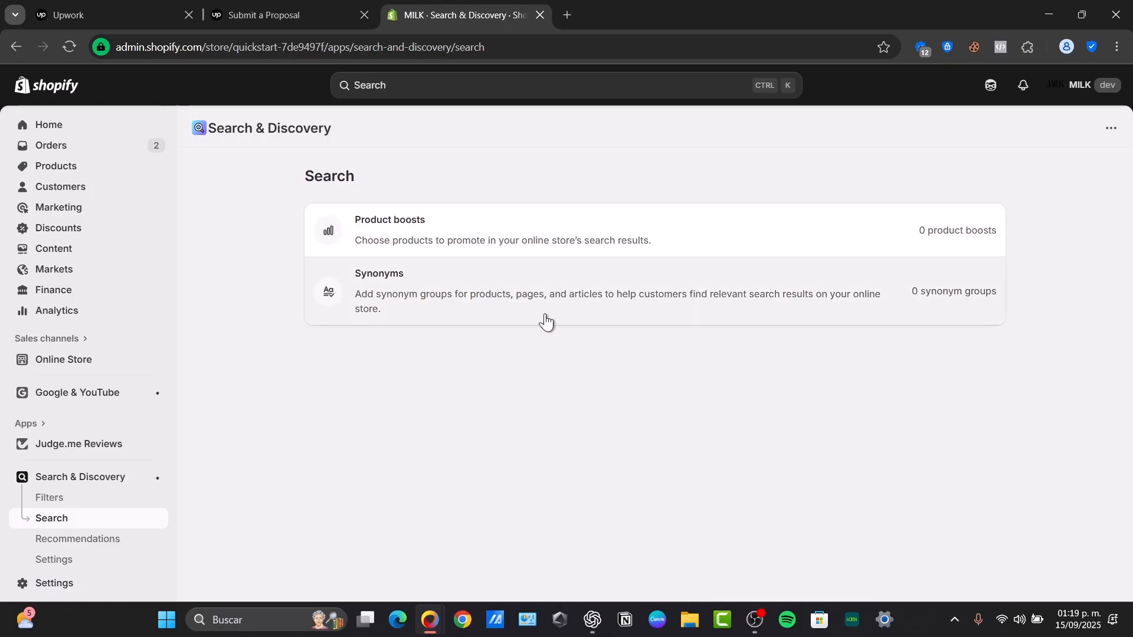
scroll(77, 533, "down", 1)
left_click(92, 520)
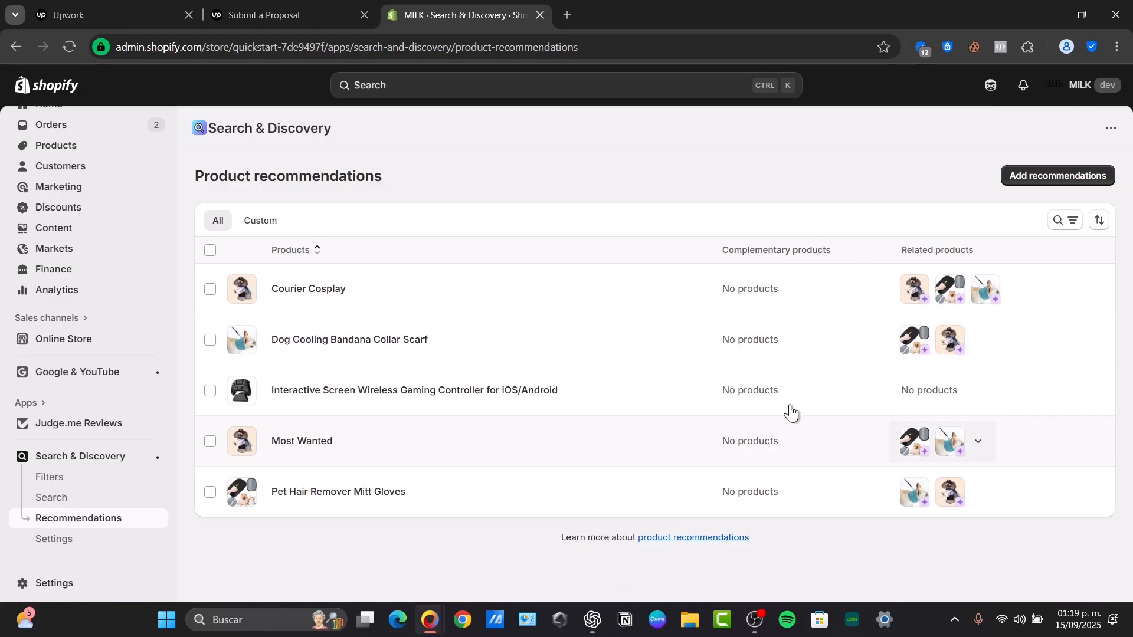
left_click(1019, 184)
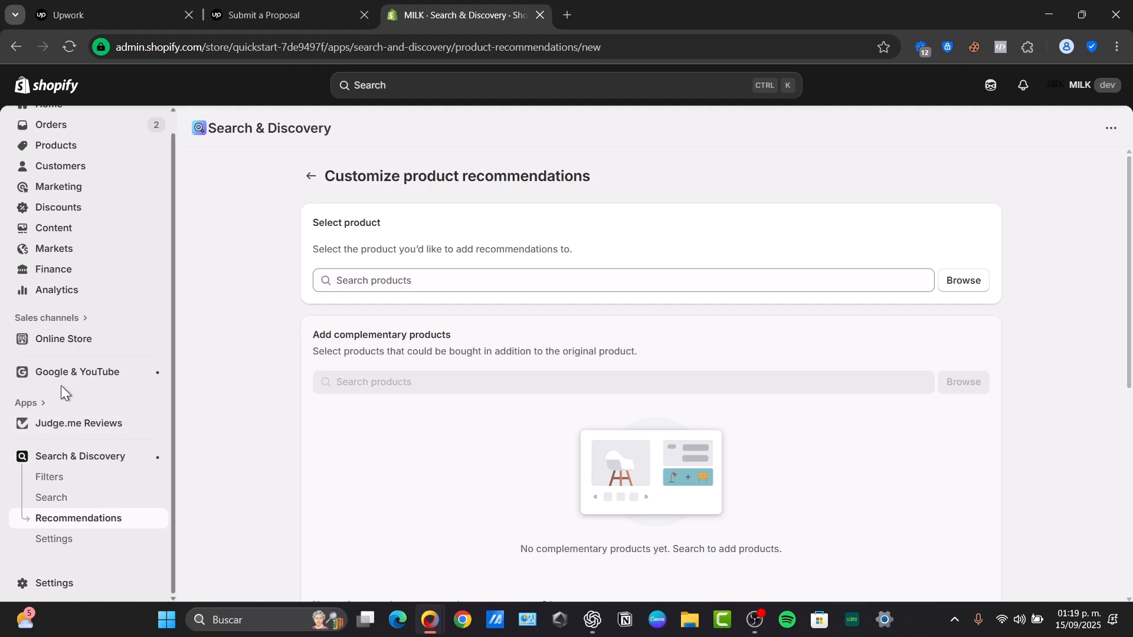
Open the current Savor4 theme in the theme editor and switch to the Default collection template.
left_click(66, 347)
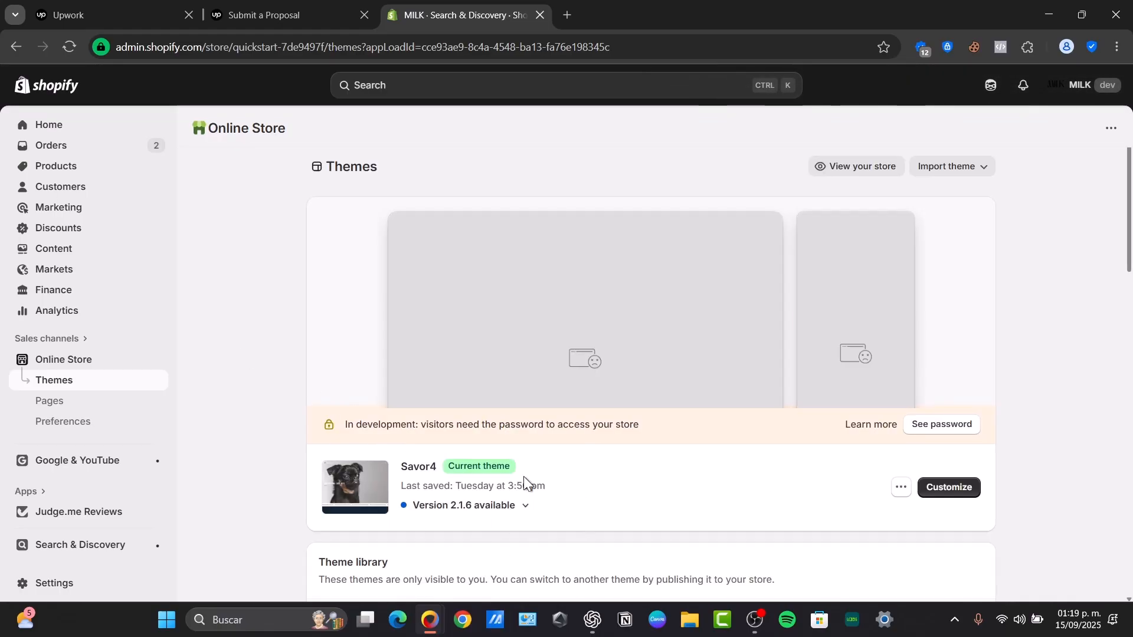
left_click(975, 490)
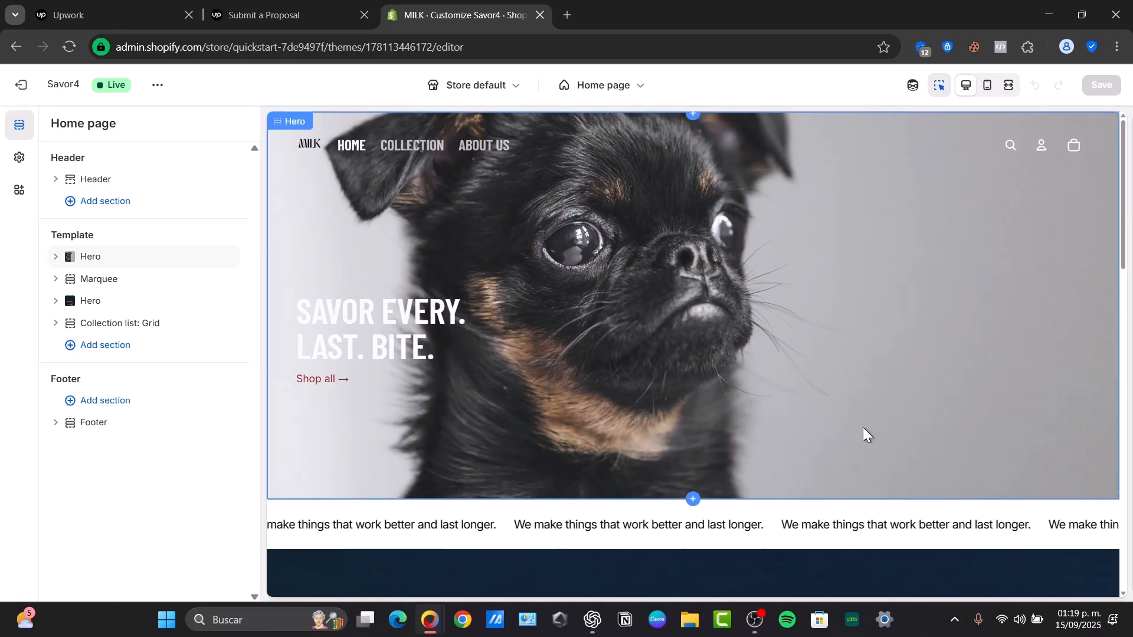
left_click(620, 87)
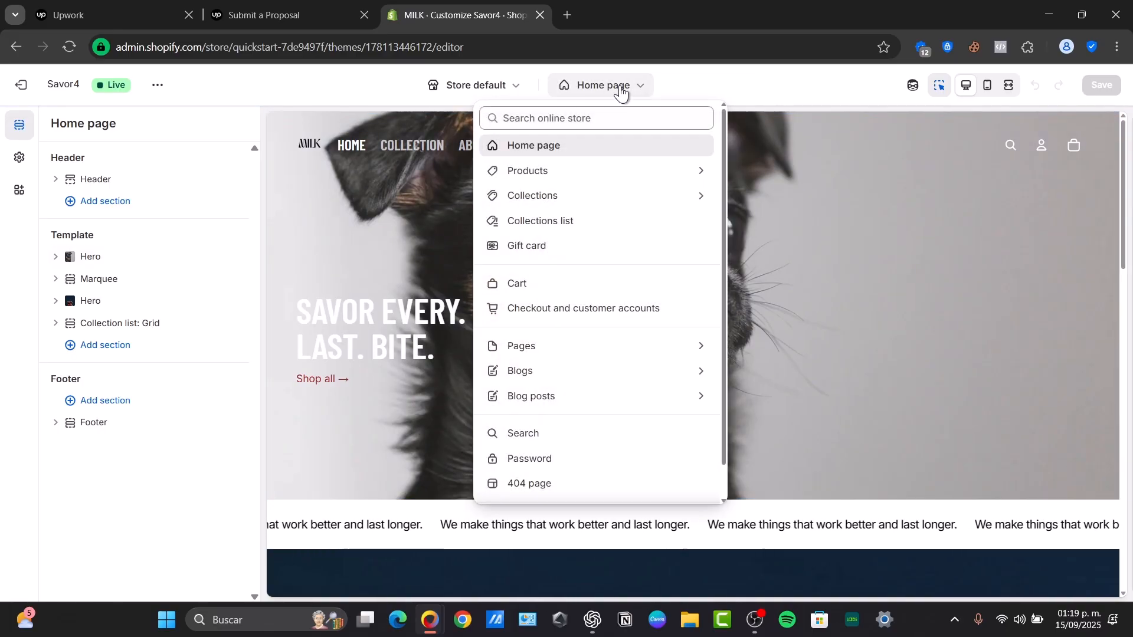
left_click(565, 197)
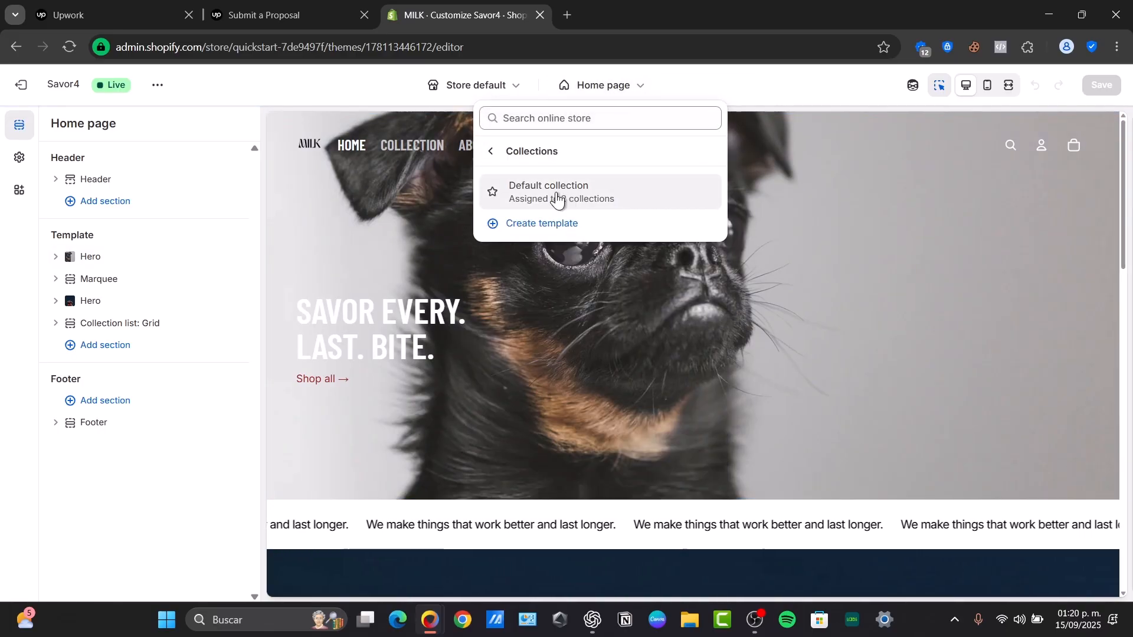
left_click(557, 194)
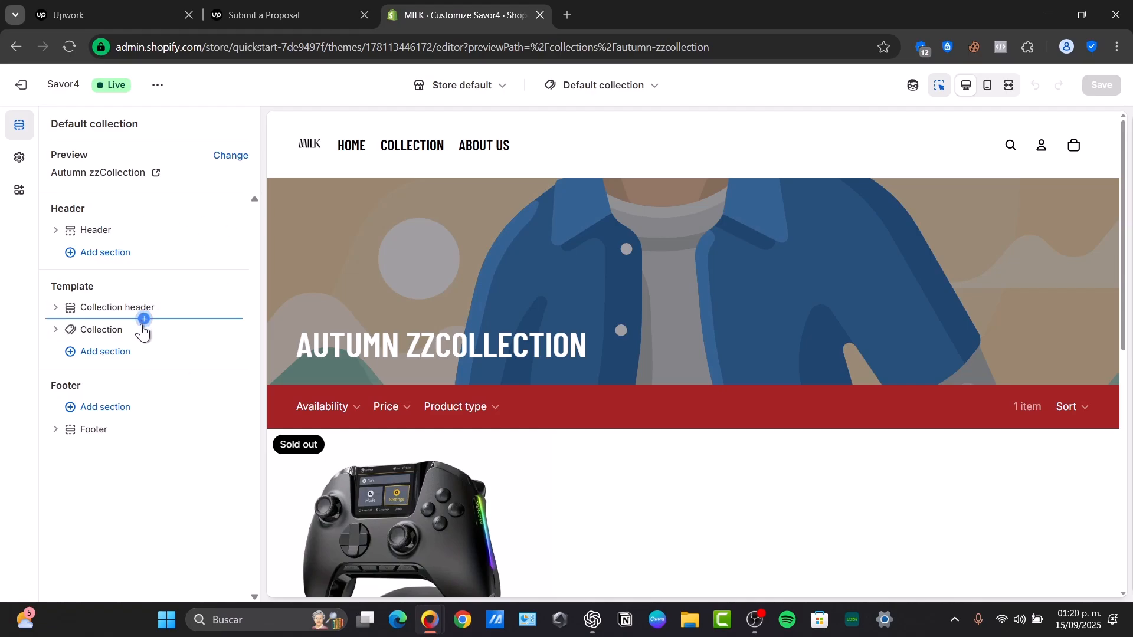
Examine the Collection section's layout settings and open the Filtering and sorting block's settings.
left_click(120, 324)
left_click(113, 329)
left_click(111, 335)
scroll(114, 277, "down", 2)
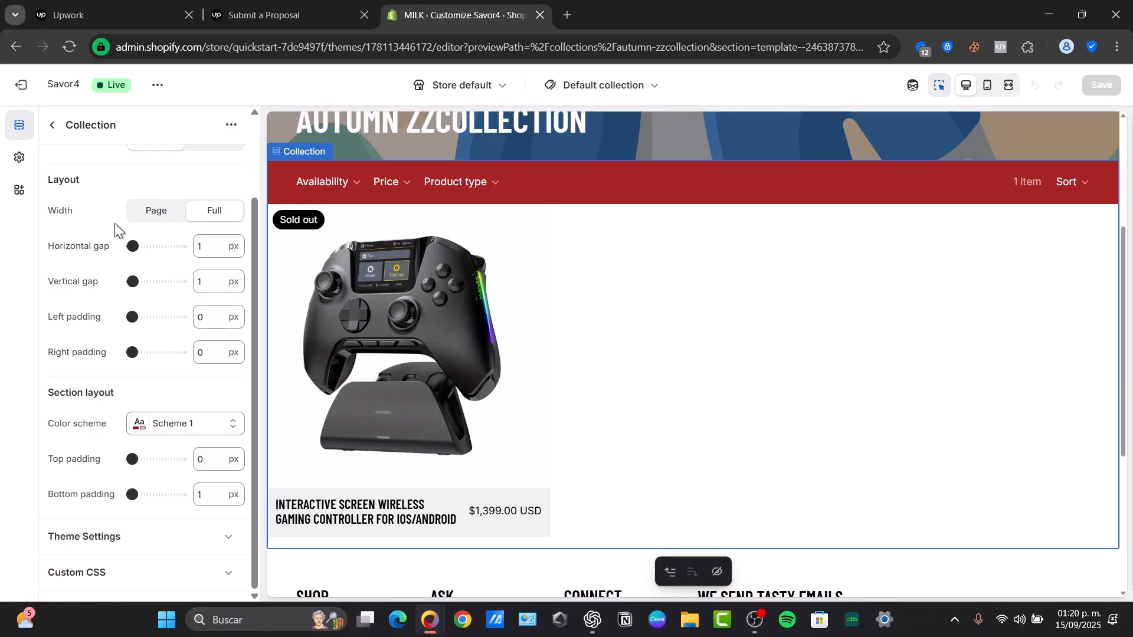
scroll(121, 204, "up", 2)
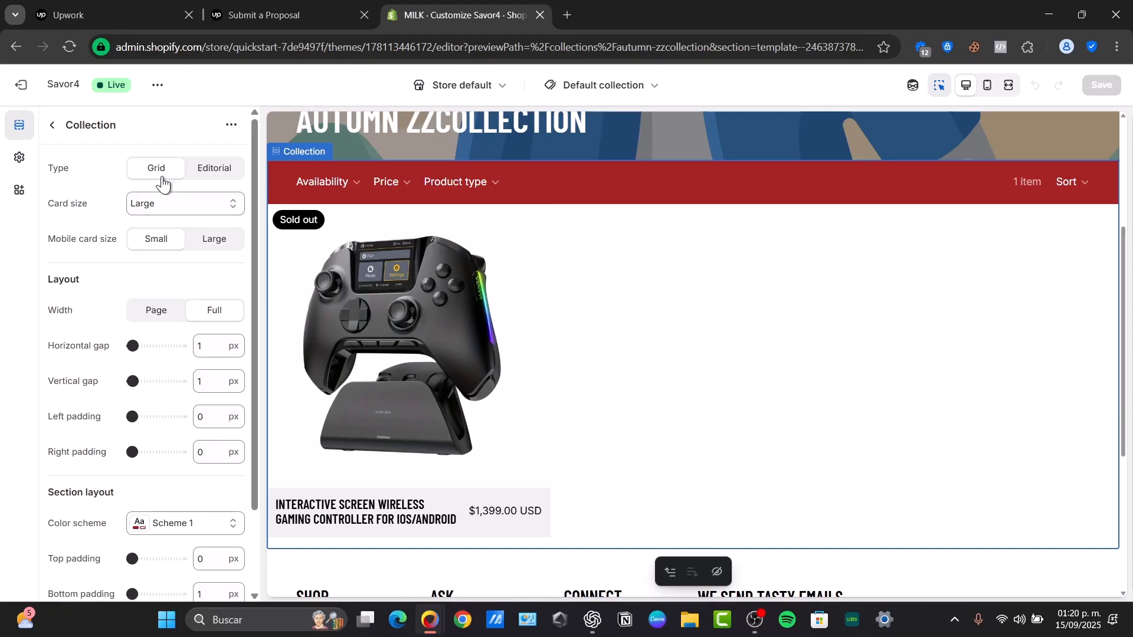
scroll(90, 321, "down", 2)
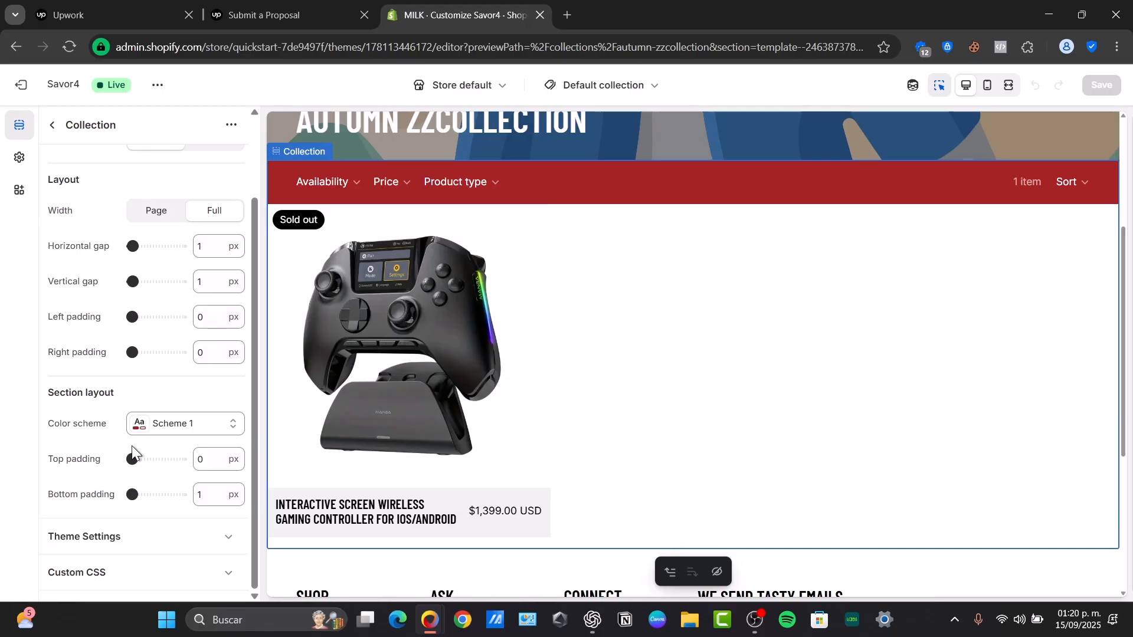
left_click(490, 185)
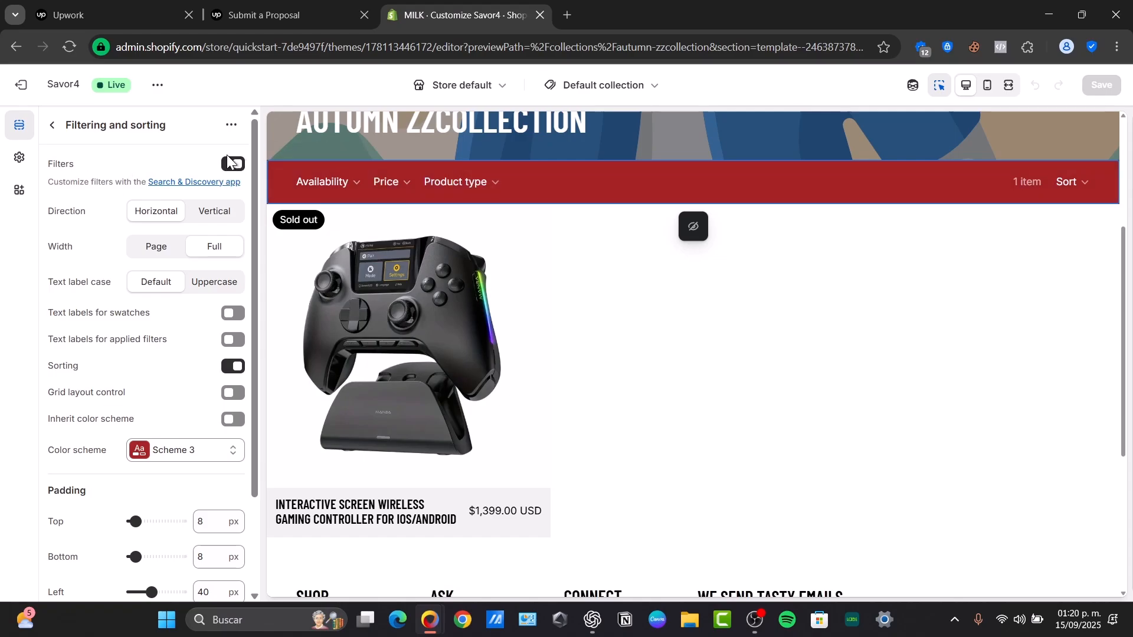
Look over the theme's app embeds and view the Autumn zzCollection page on the storefront.
left_click(20, 192)
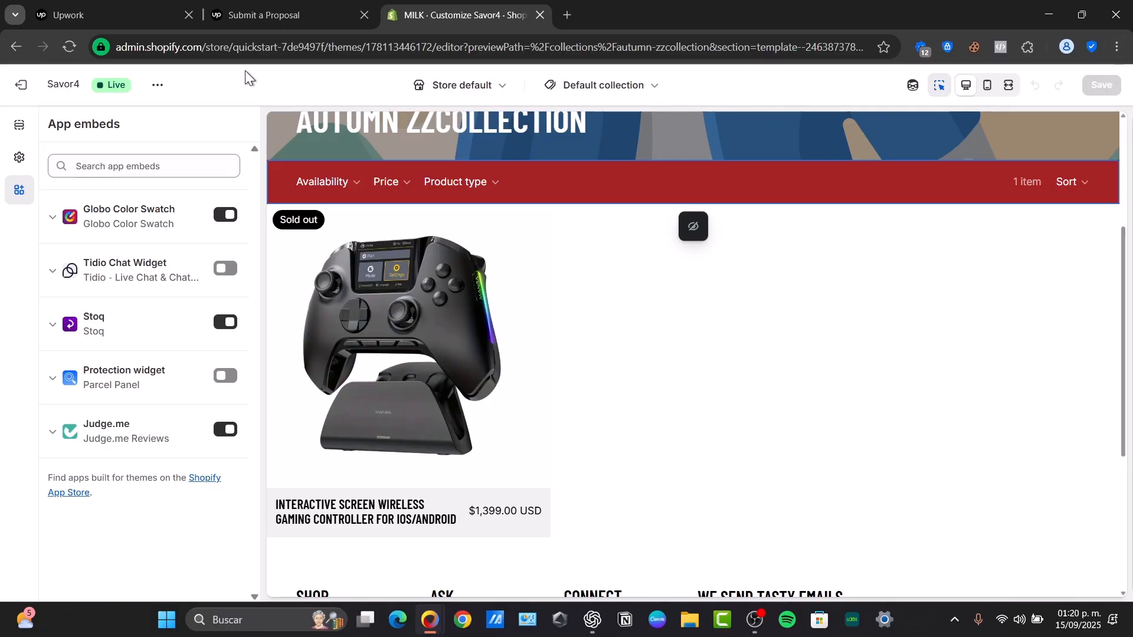
left_click(158, 87)
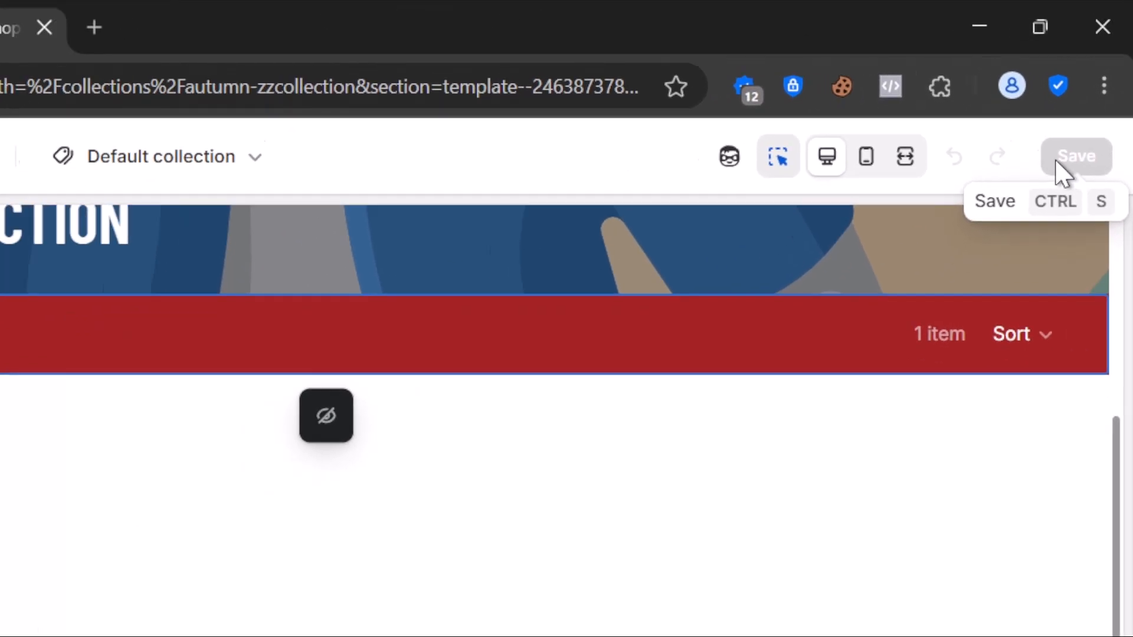
left_click(103, 230)
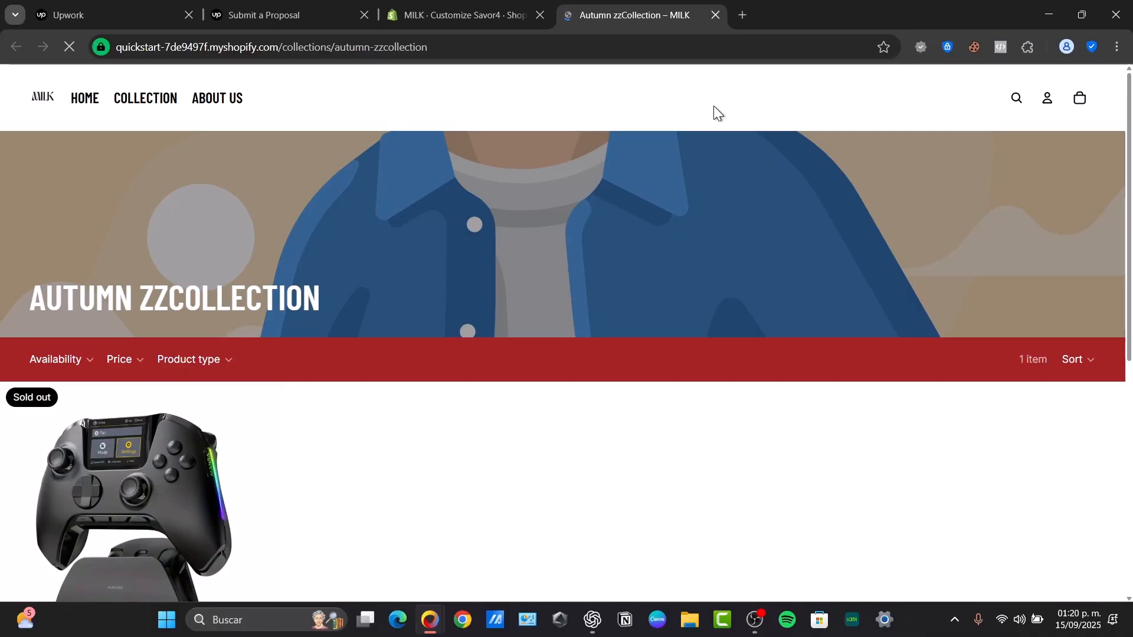
Examine the Availability, Price and Product type filters on the Autumn zzCollection storefront page.
scroll(421, 390, "down", 3)
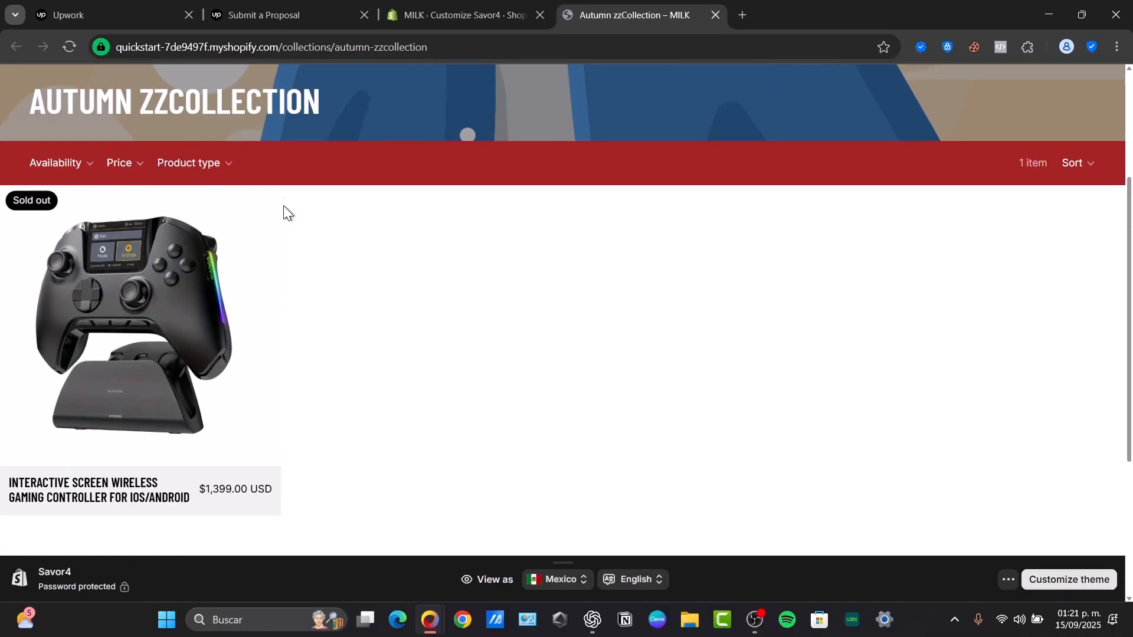
left_click(61, 168)
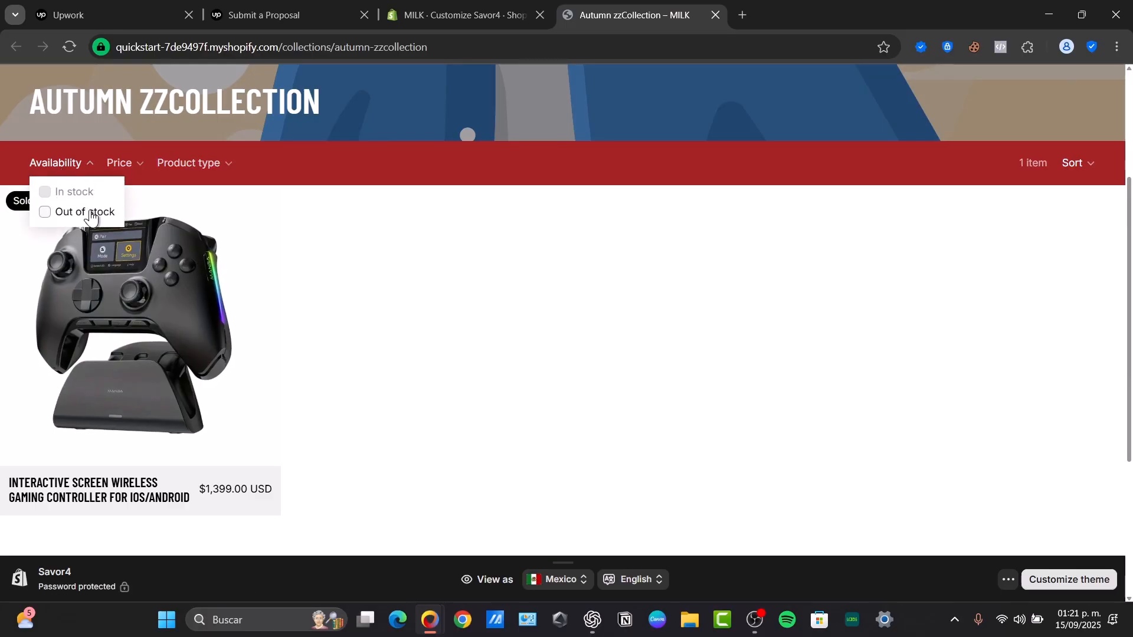
left_click(120, 165)
left_click(204, 166)
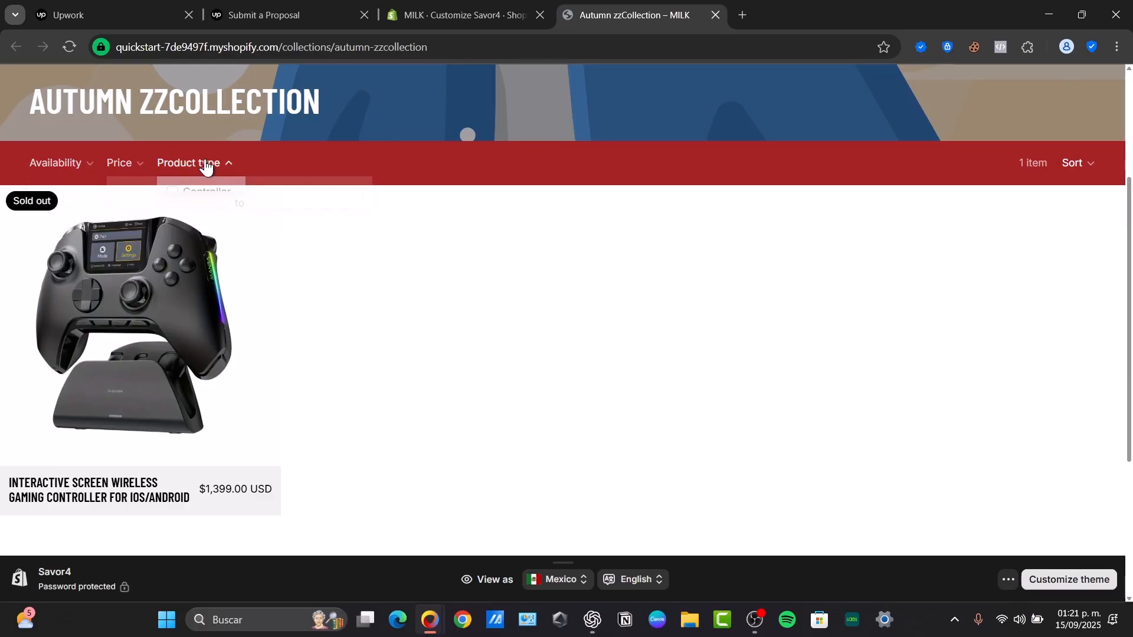
scroll(708, 239, "up", 3)
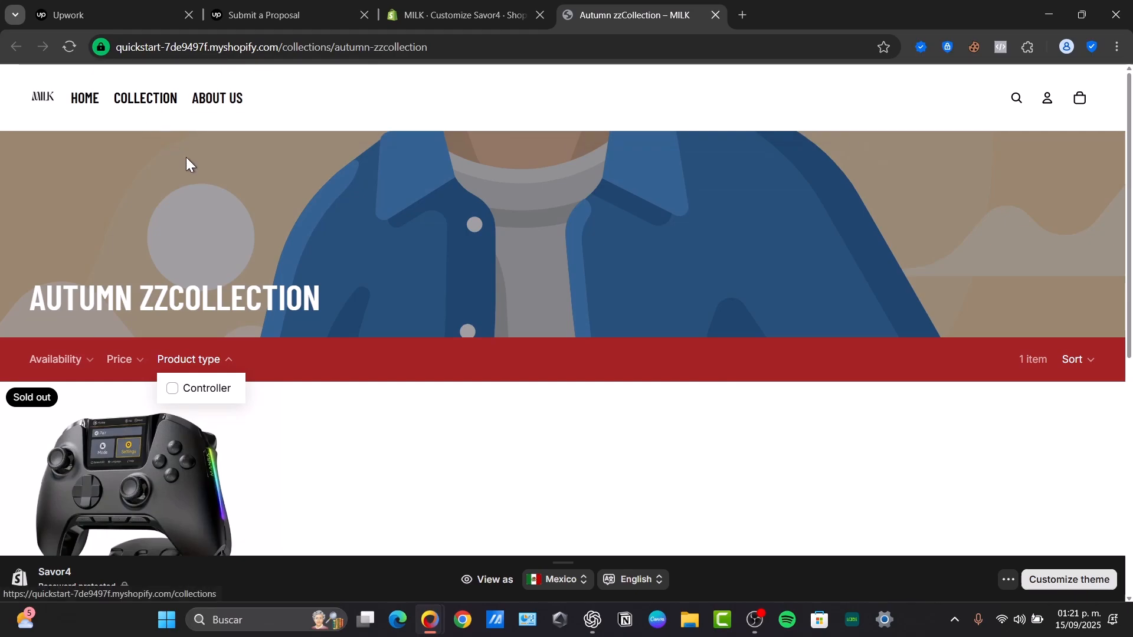
Go to the storefront's collections list and open the collection pictured with the pet grooming gloves.
left_click(147, 99)
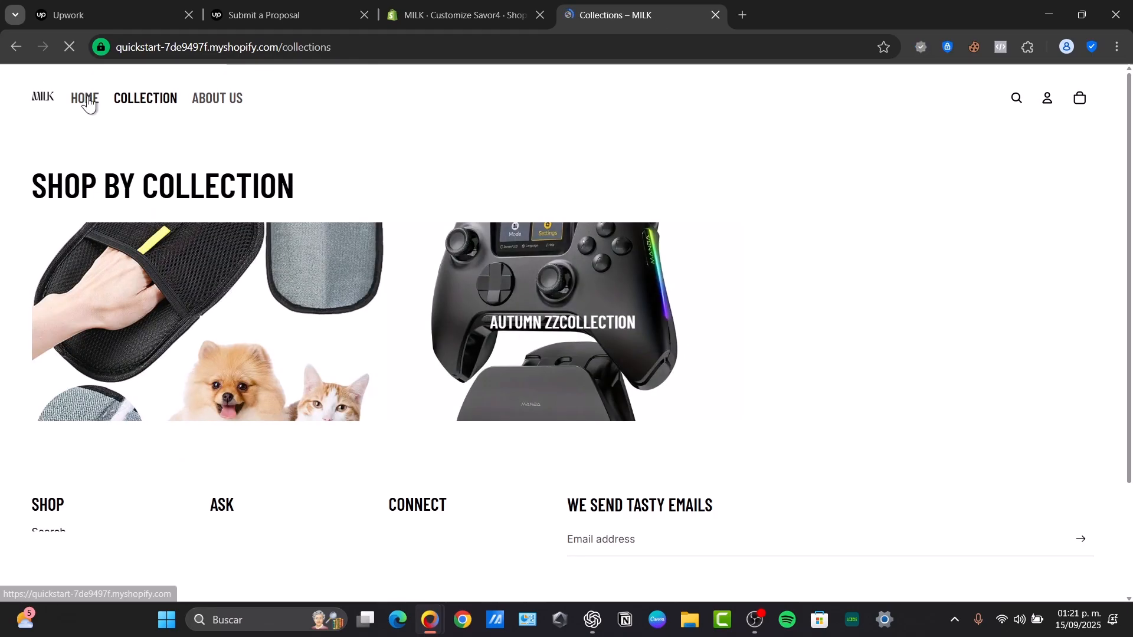
scroll(549, 288, "down", 3)
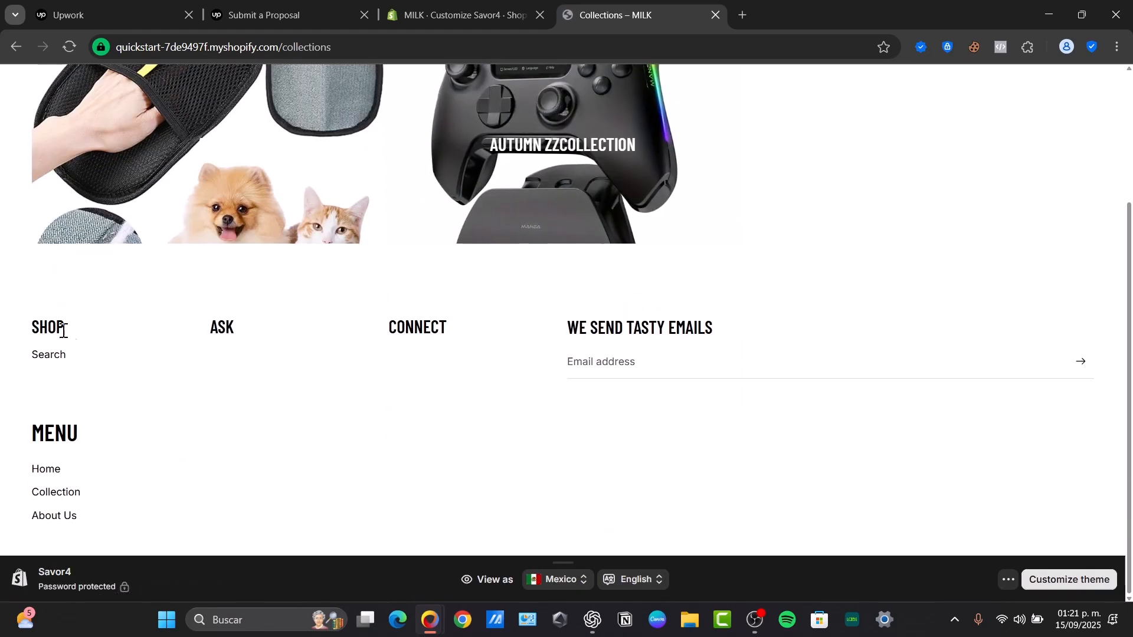
scroll(601, 321, "up", 3)
left_click(338, 357)
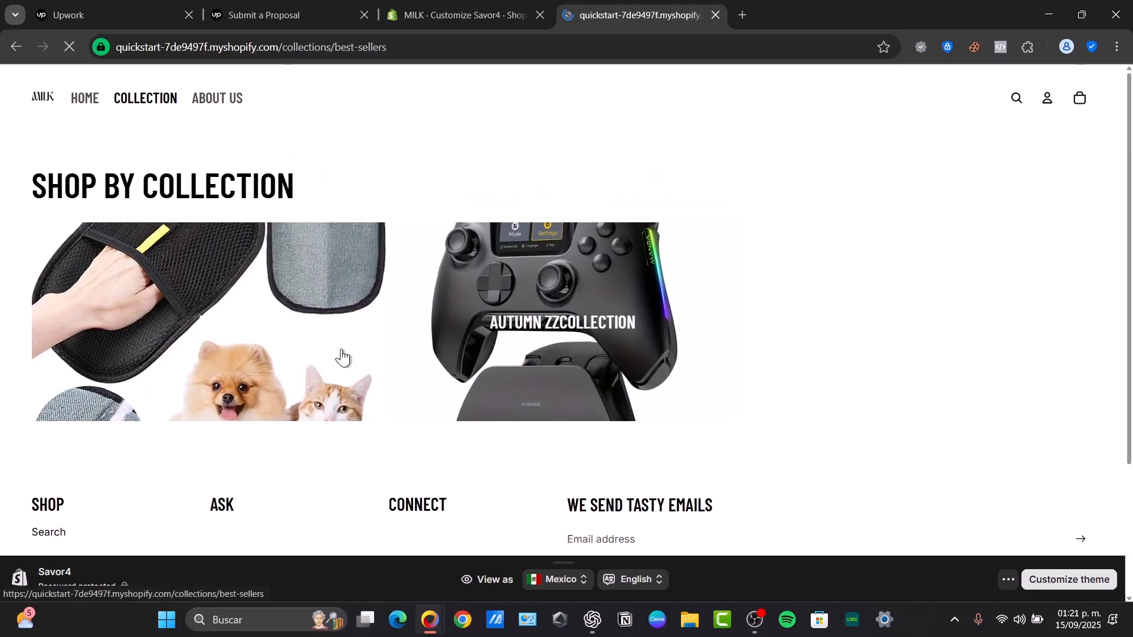
scroll(440, 286, "down", 3)
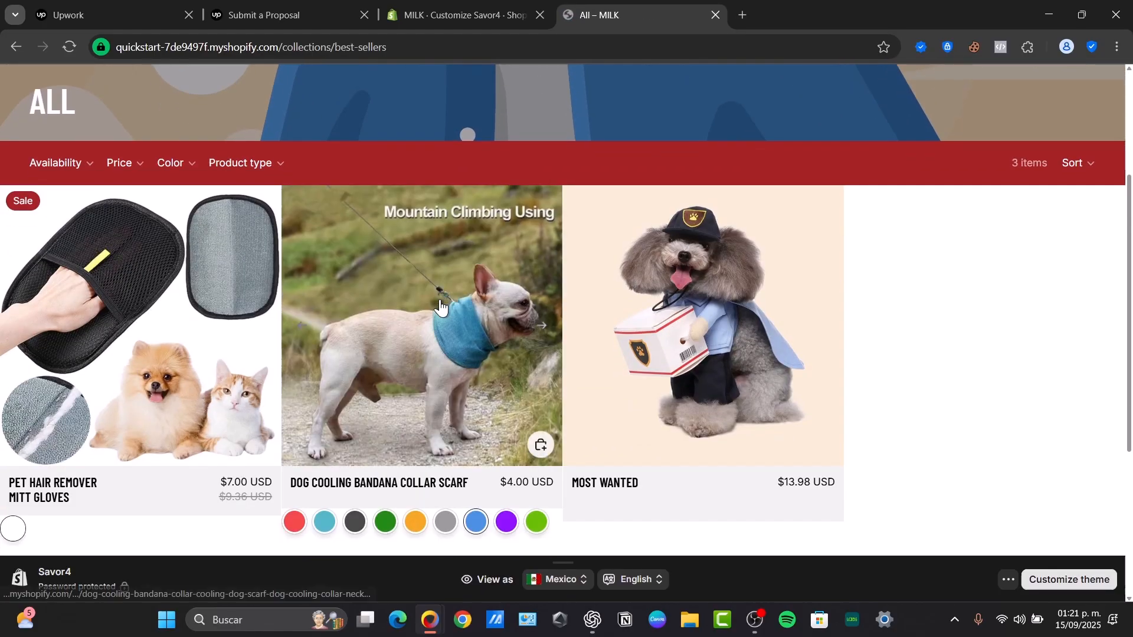
Test the collection's Color filter by showing only Blue products, and remove that selection again.
left_click(184, 167)
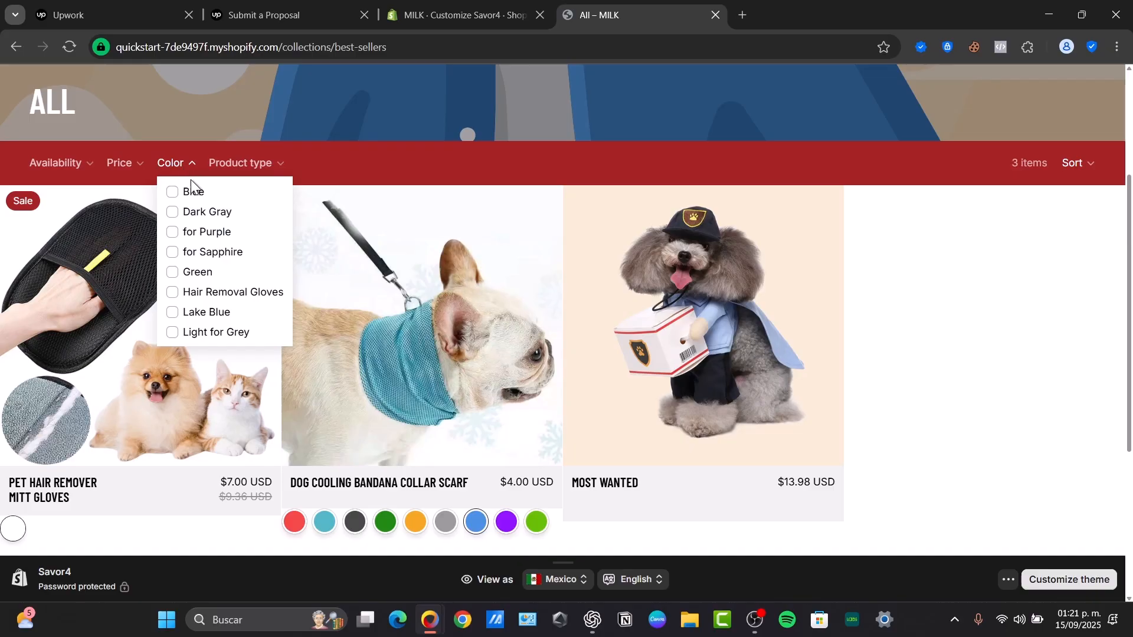
left_click(171, 194)
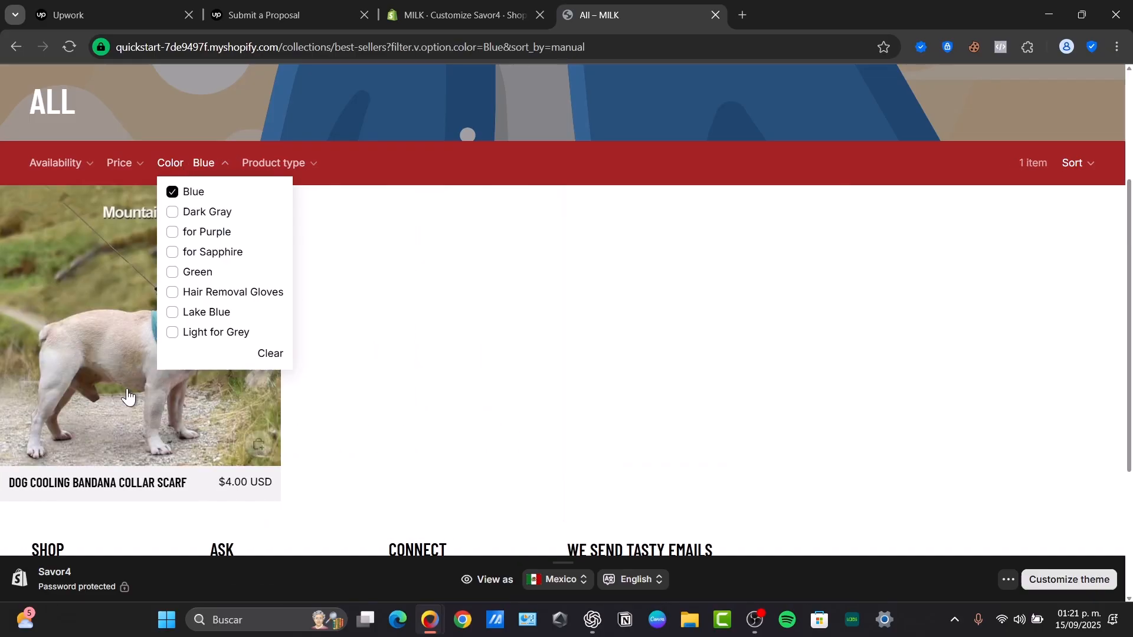
left_click(173, 194)
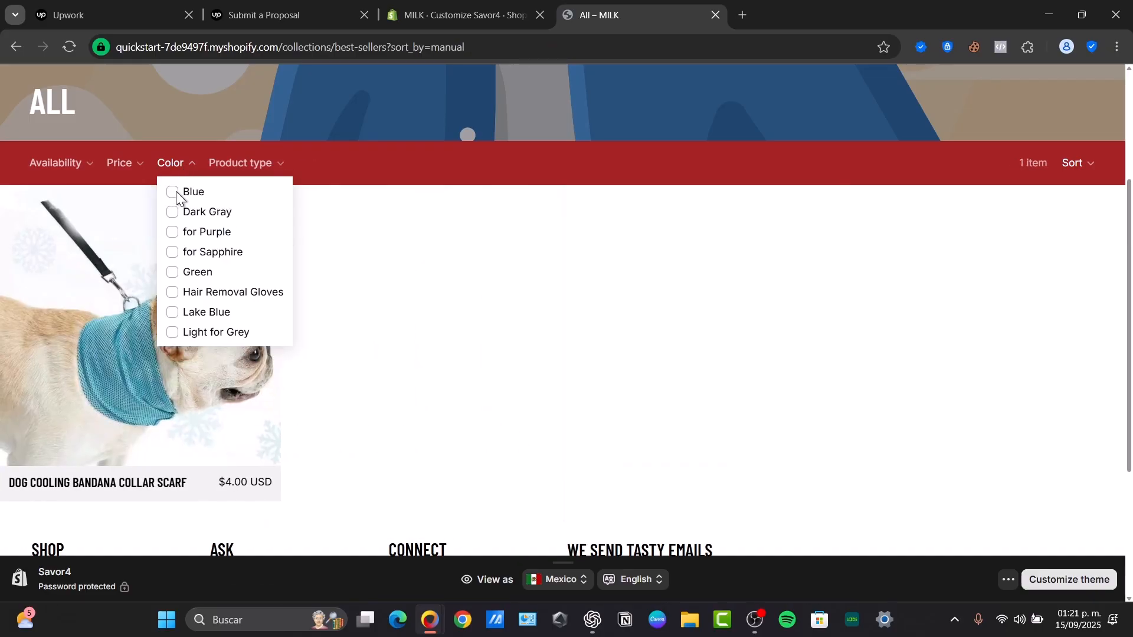